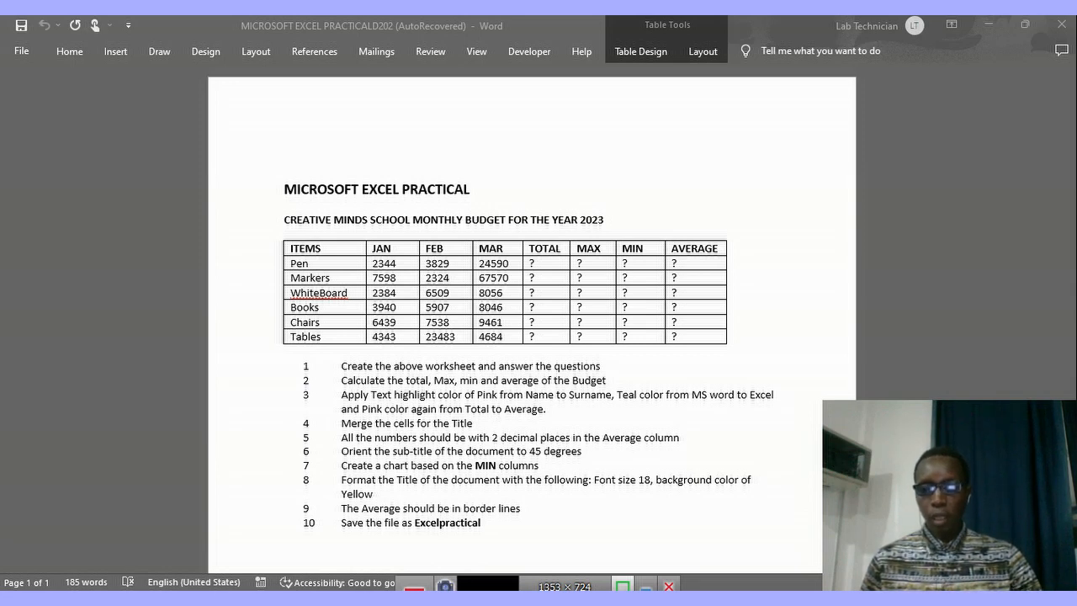
Switch to the Excel workbook, calculate Pen's total in E3 with SUM over B3:D3, and fill the formula down to E8.
key("alt+Tab")
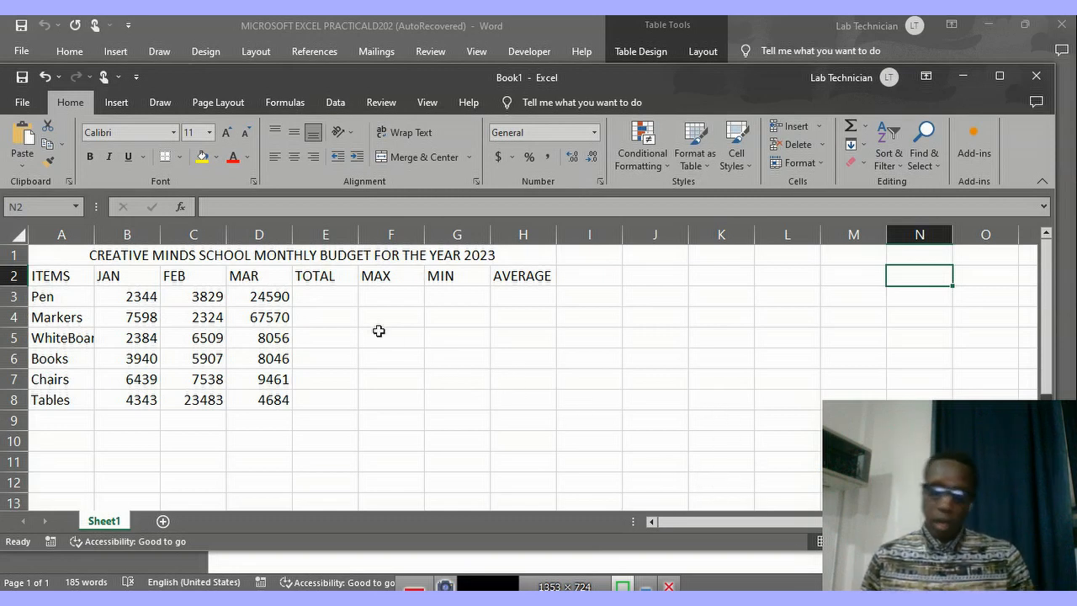
left_click(323, 296)
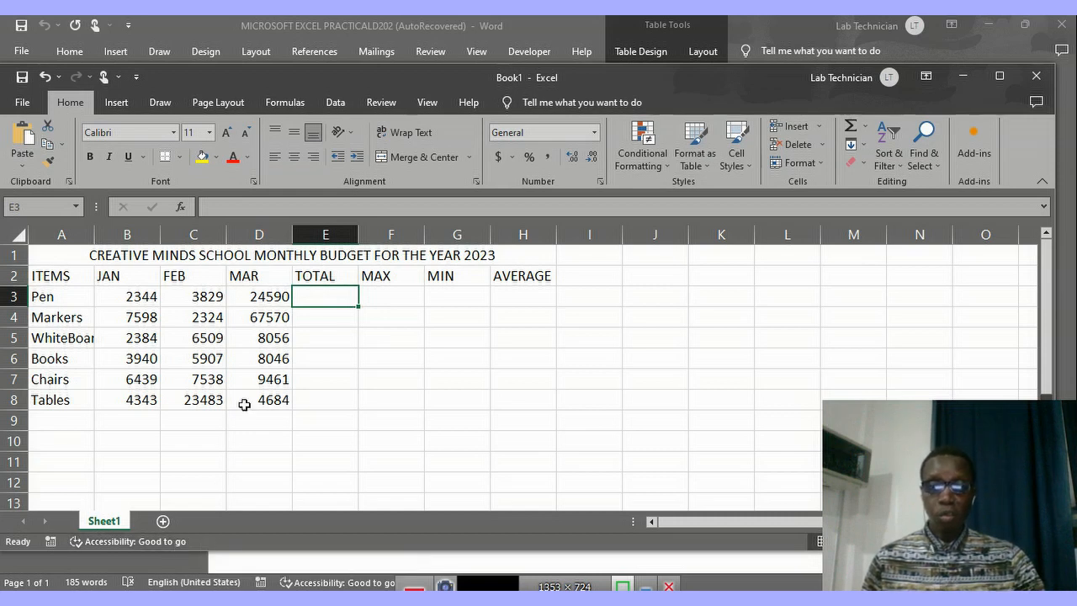
left_click(180, 207)
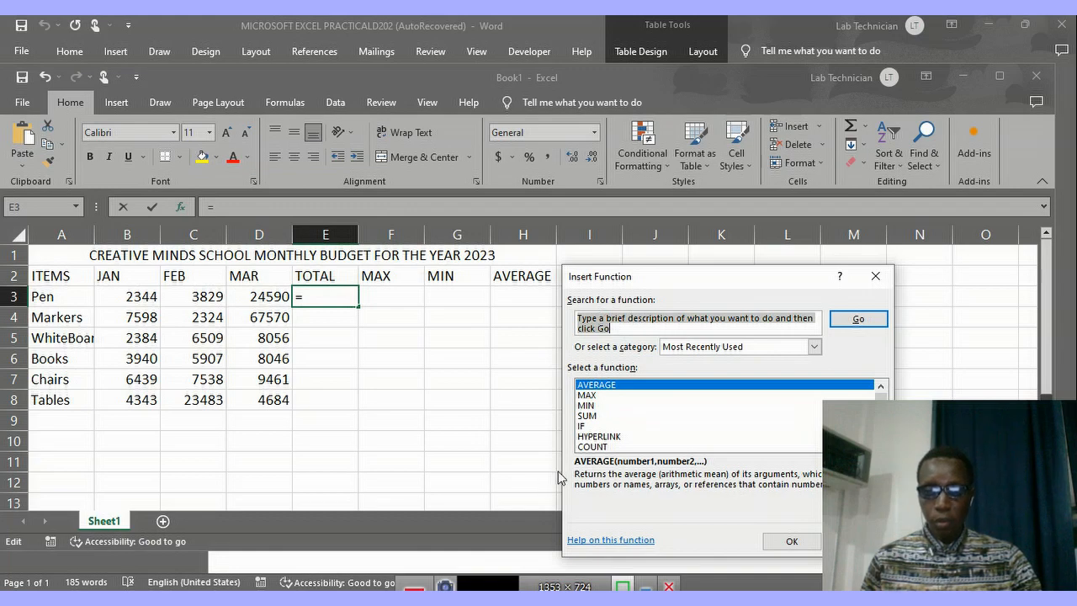
left_click(589, 416)
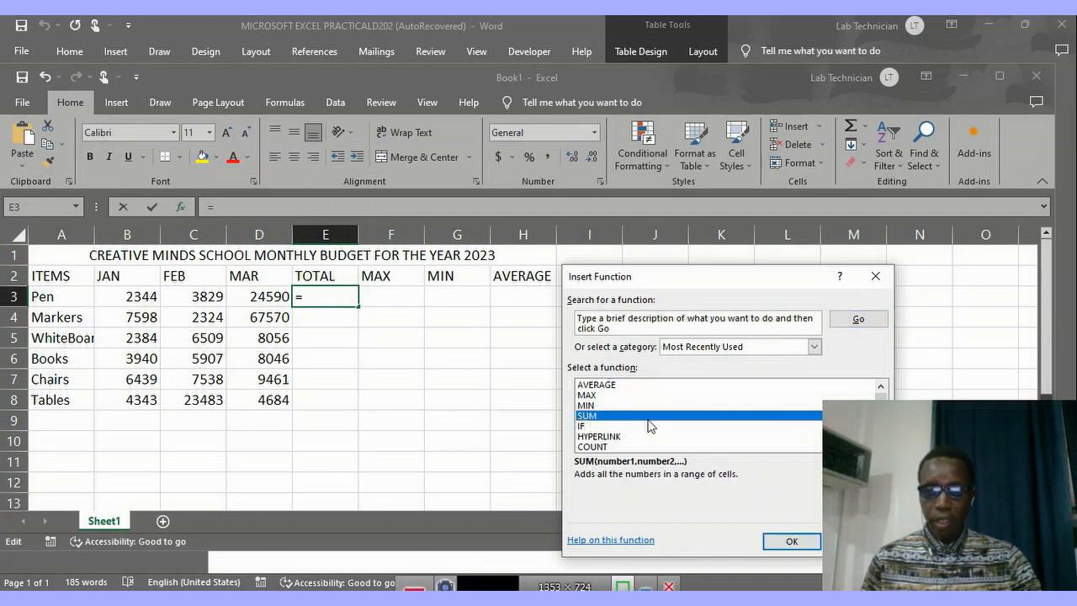
left_click(791, 542)
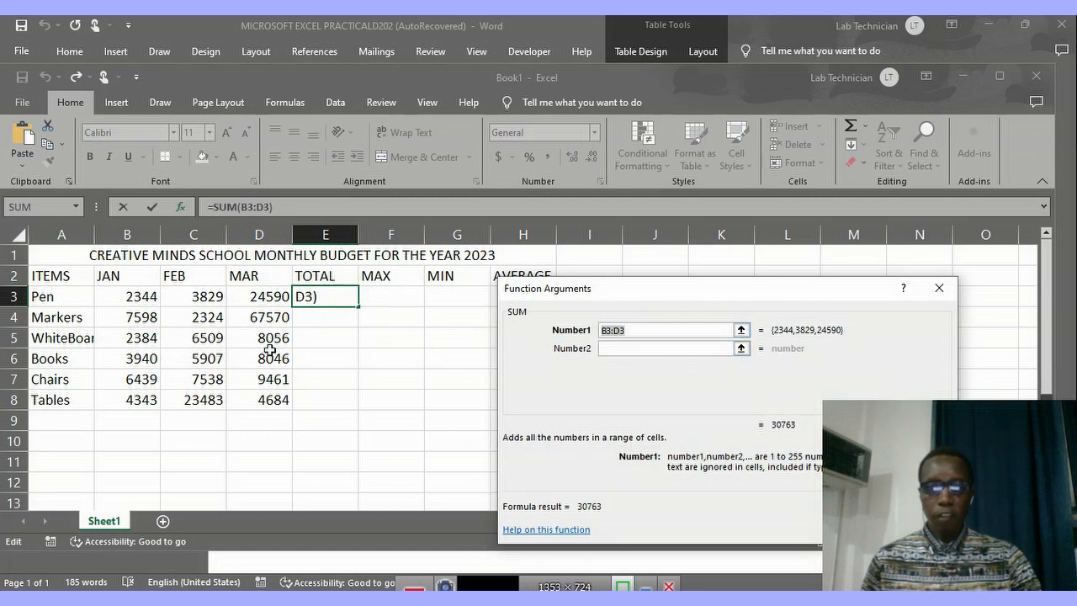
left_click(138, 297)
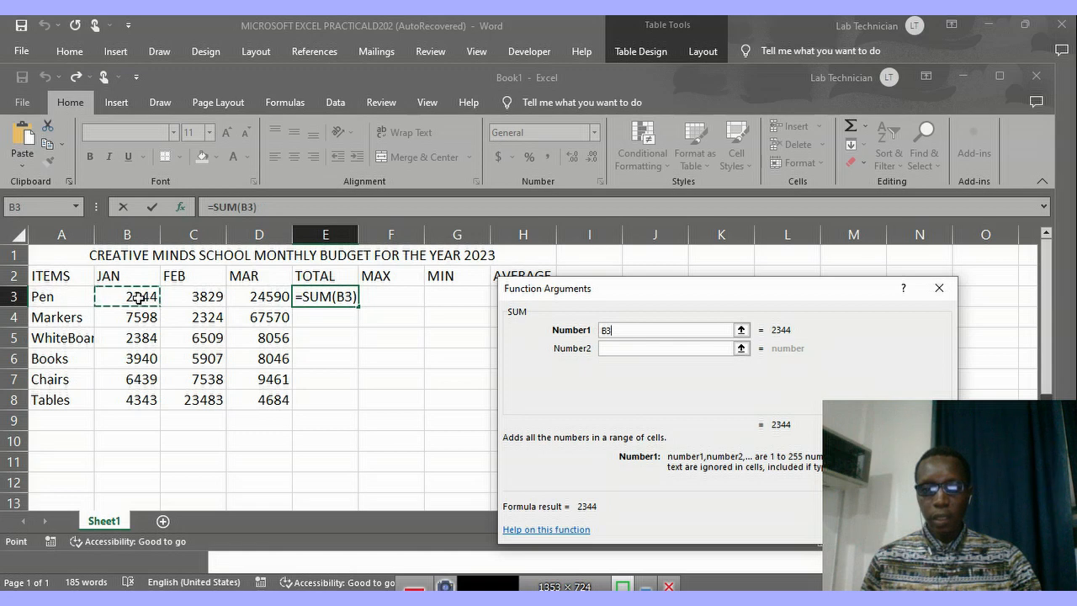
left_click_drag(138, 298, 258, 298)
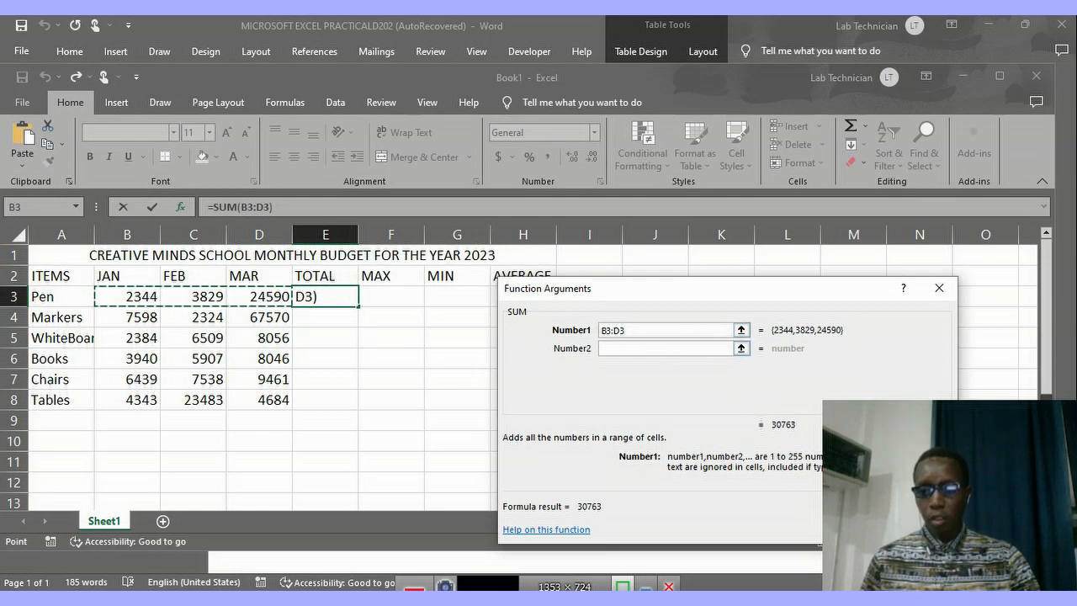
key("Return")
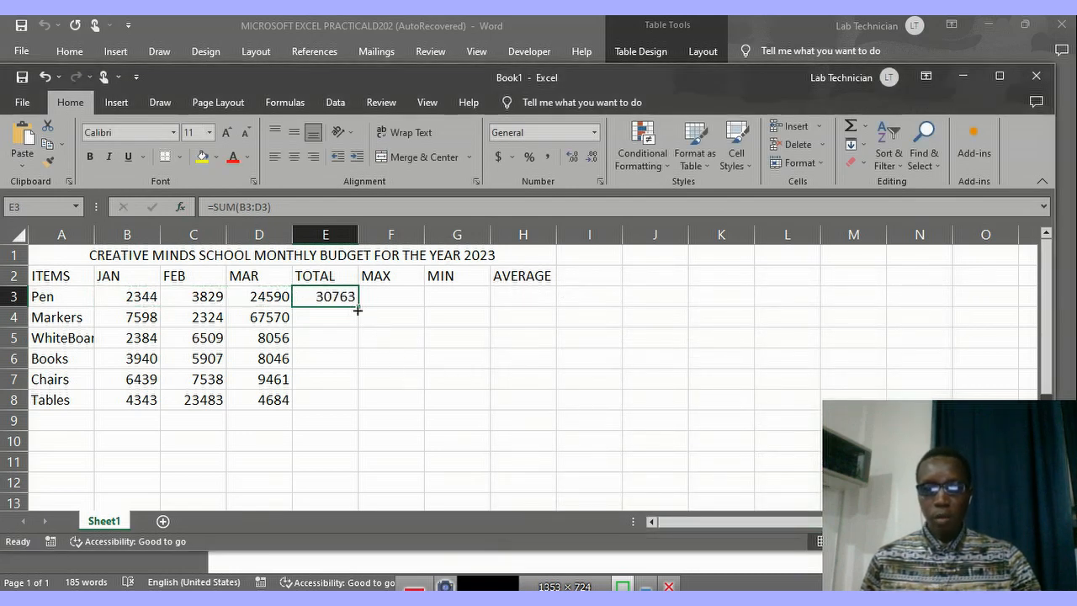
left_click_drag(358, 310, 367, 401)
Calculate Pen's maximum in F3 with the MAX function over B3:D3 and fill the formula down to F8.
left_click(409, 296)
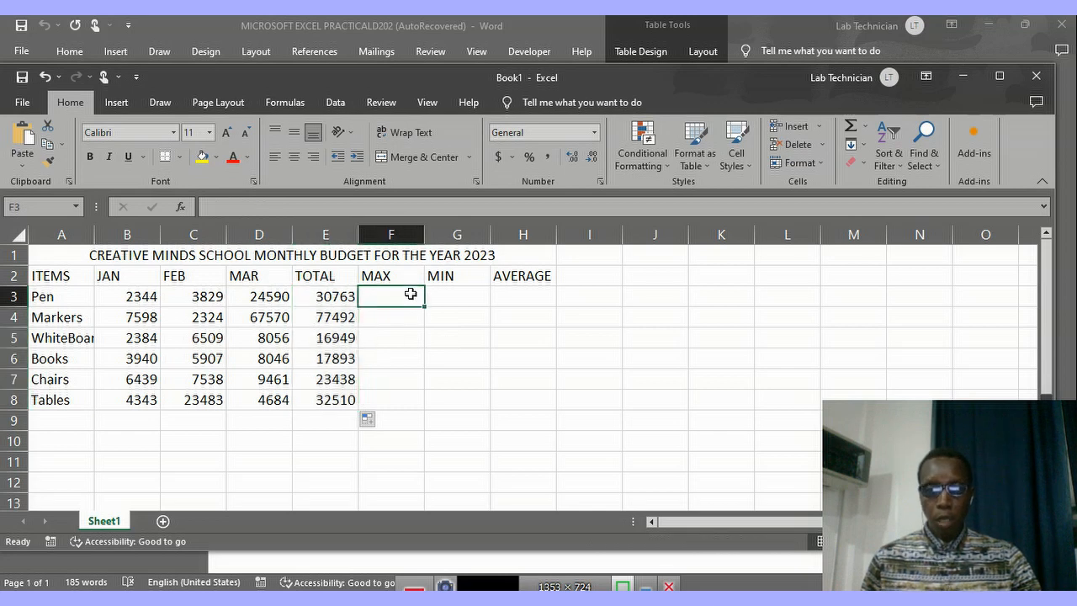
left_click(180, 207)
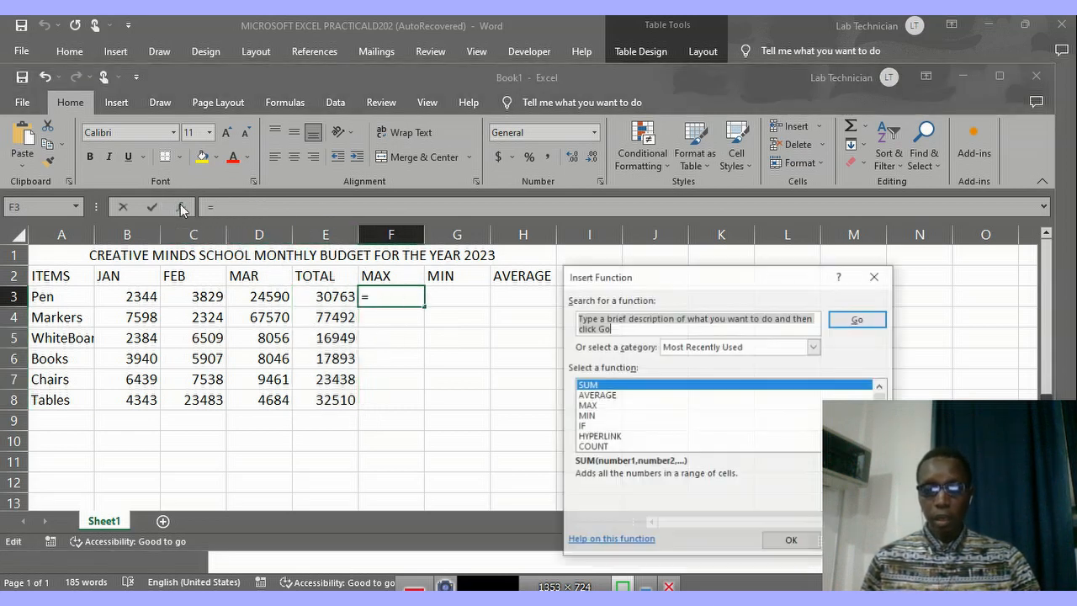
left_click(589, 406)
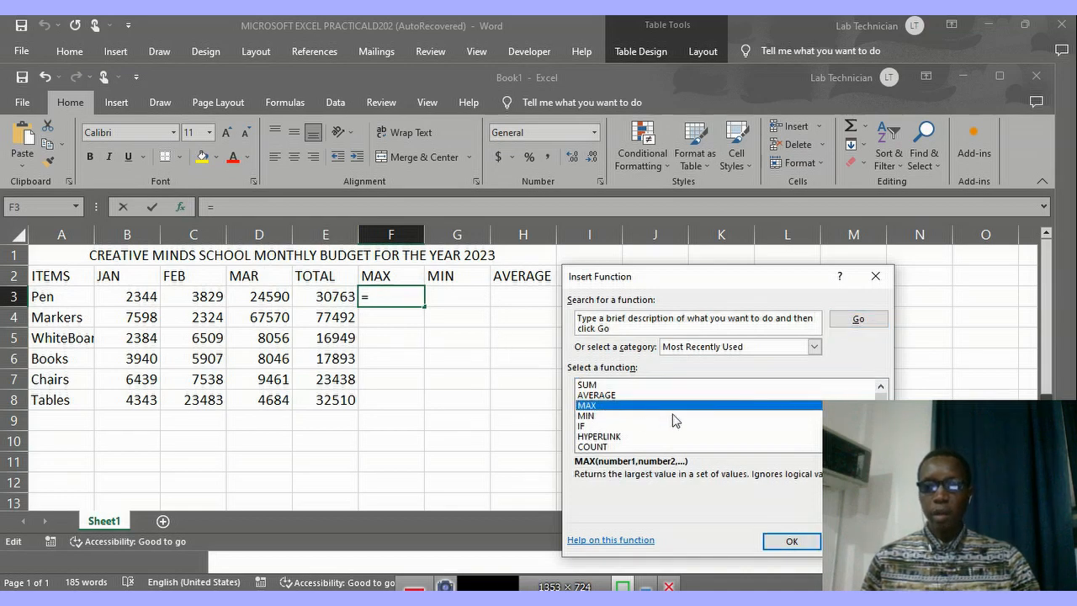
left_click(782, 545)
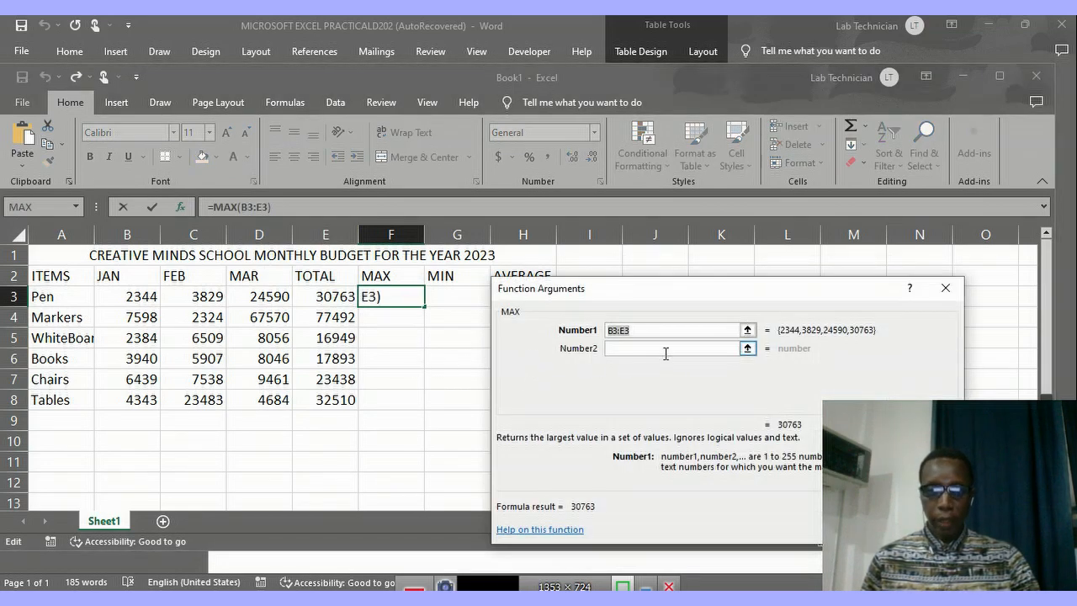
left_click(145, 296)
left_click_drag(139, 296, 287, 300)
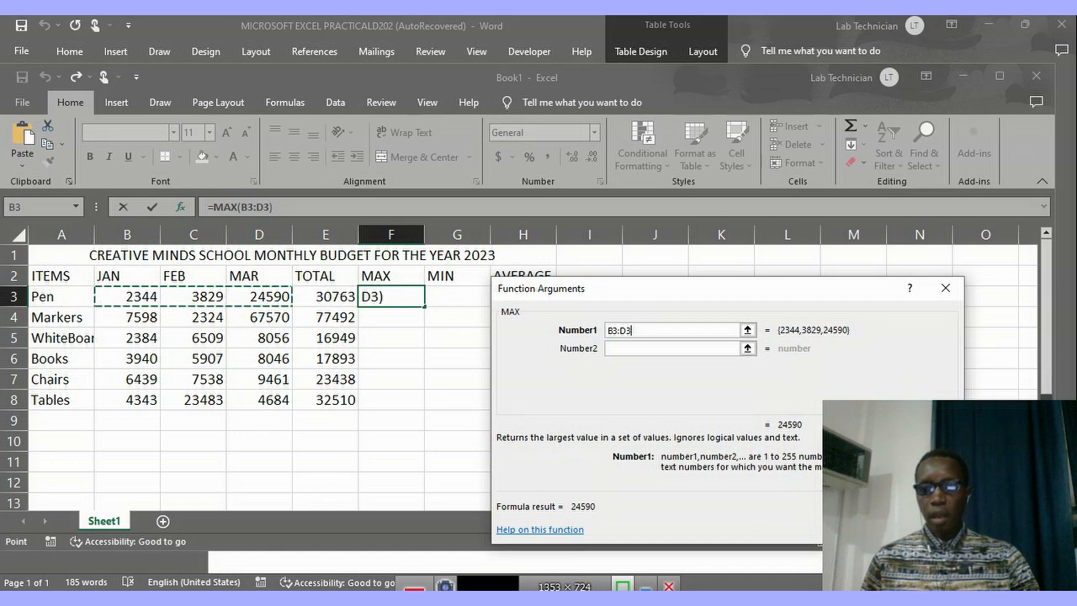
left_click(859, 529)
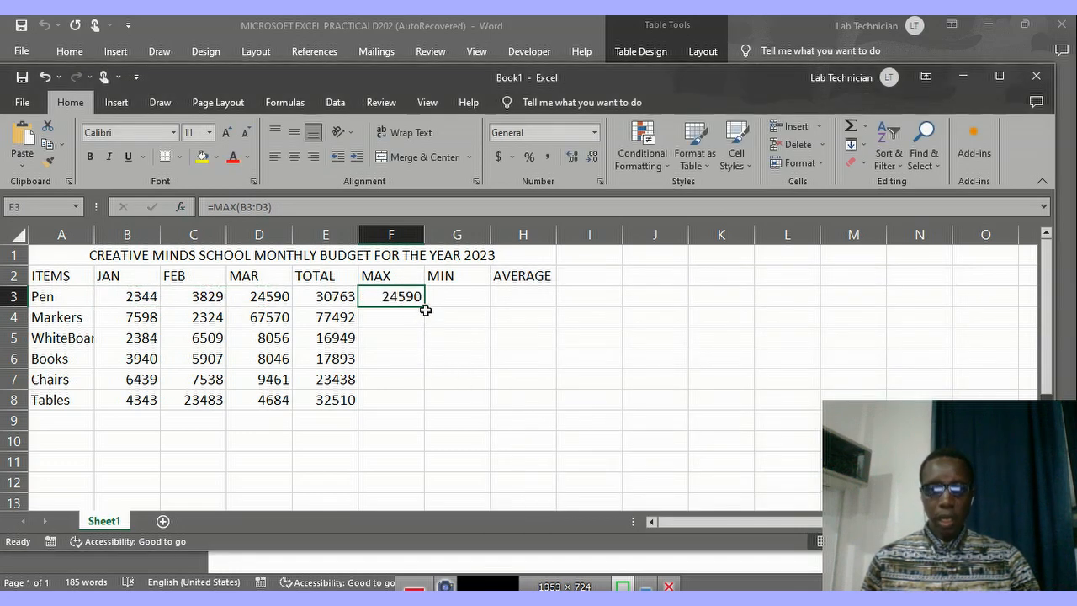
left_click_drag(426, 308, 423, 406)
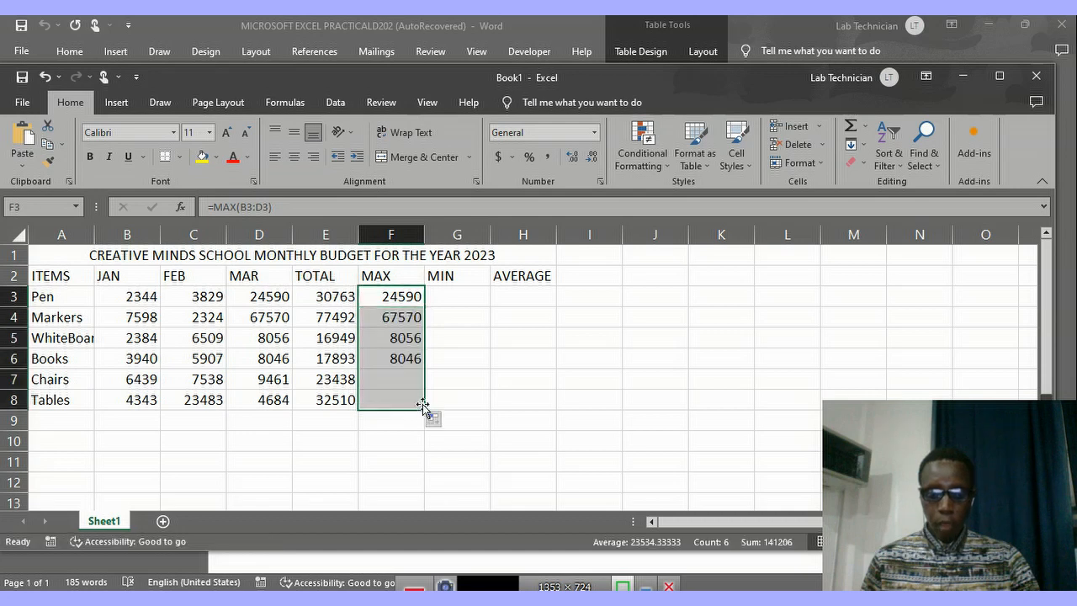
Calculate Pen's minimum in G3 with the MIN function over B3:D3 and fill the formula down to G8.
left_click(463, 290)
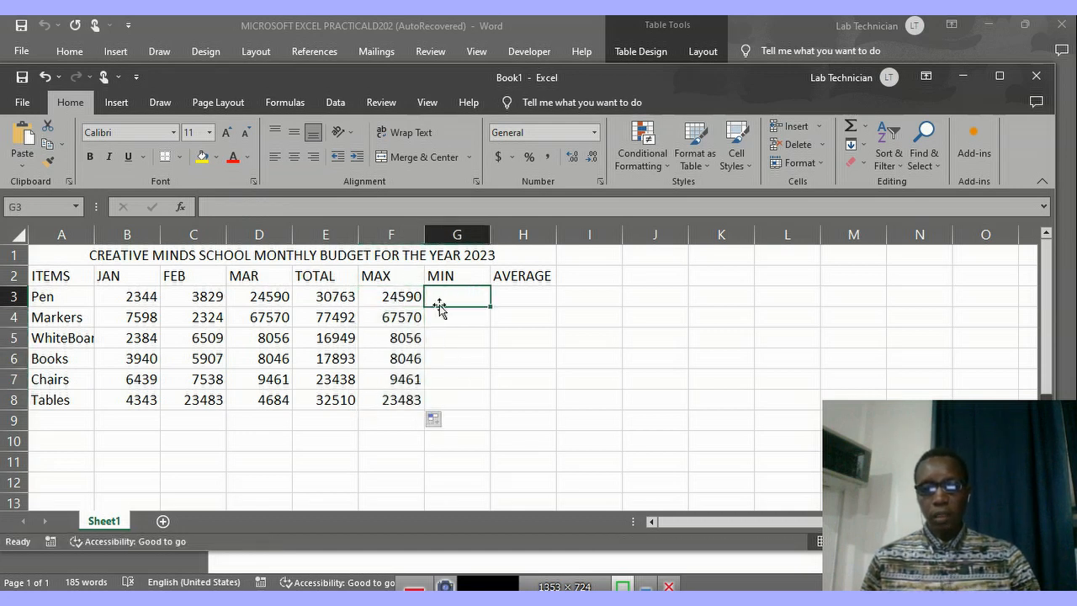
left_click(180, 206)
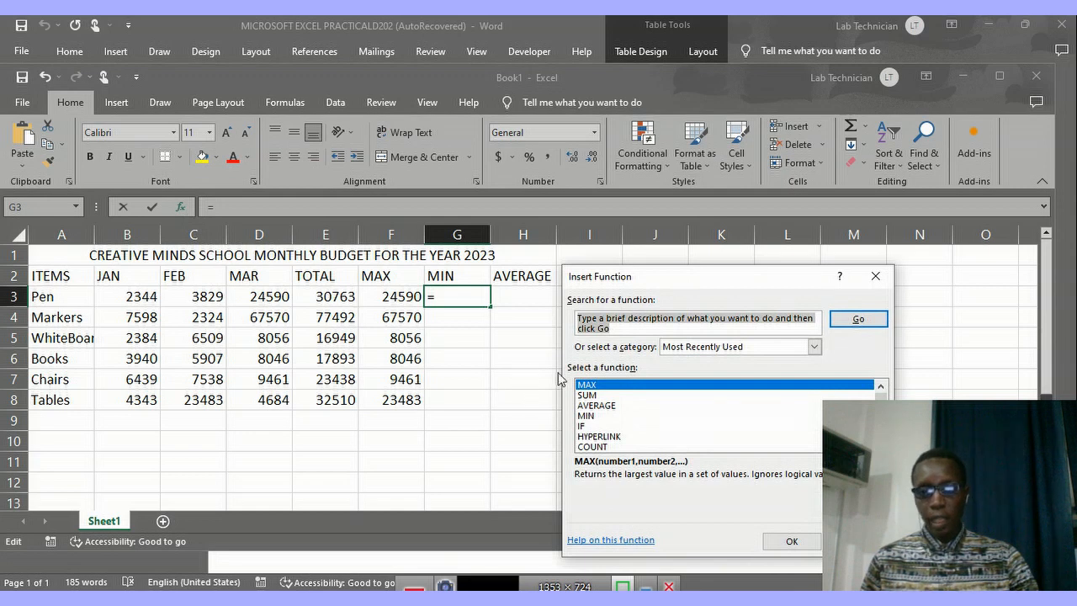
left_click(586, 415)
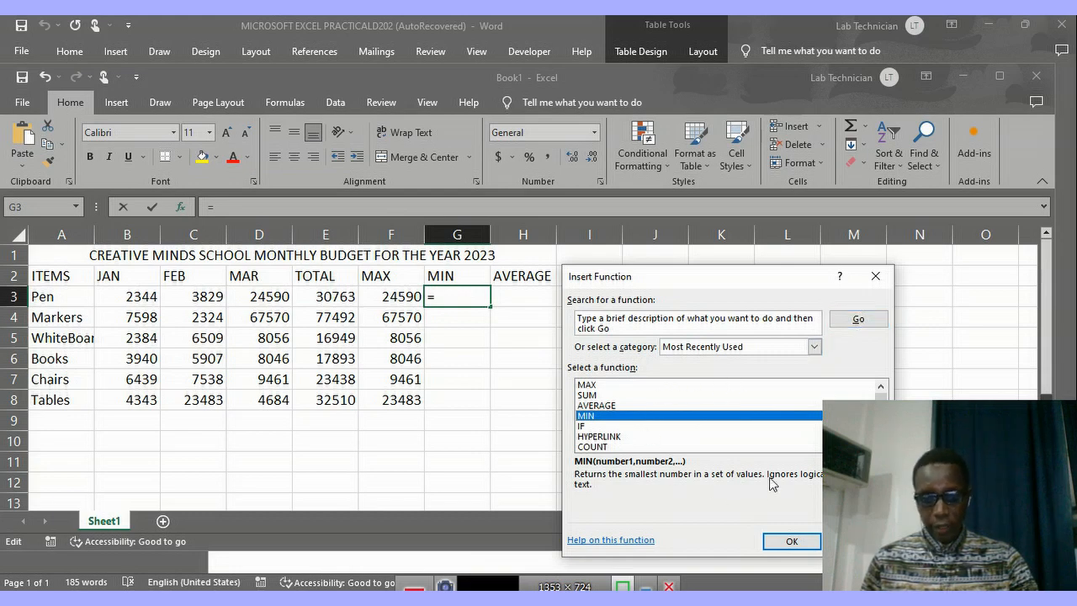
left_click(791, 543)
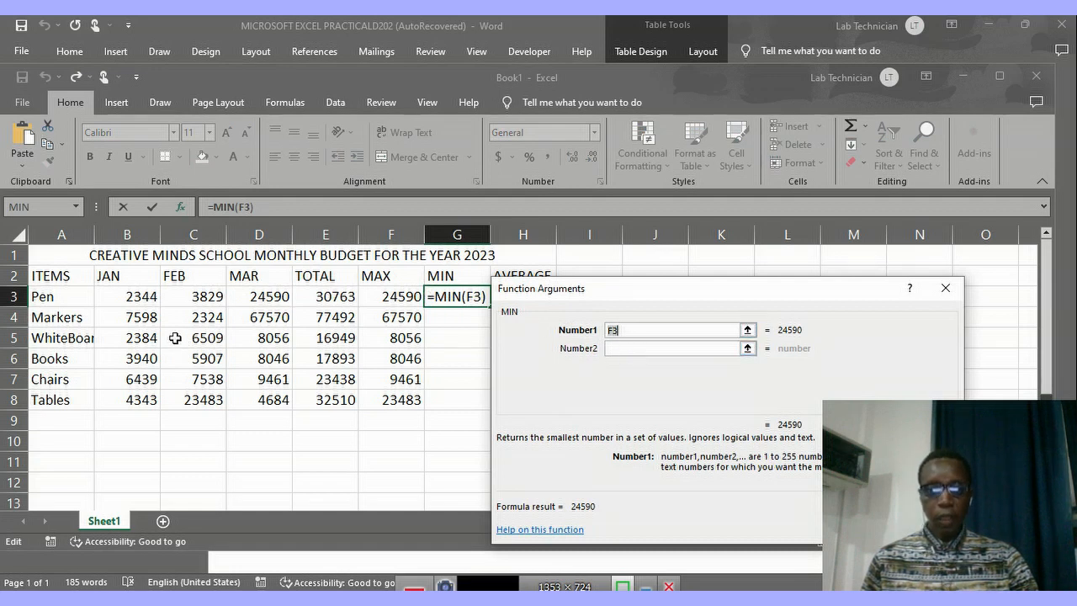
left_click(130, 295)
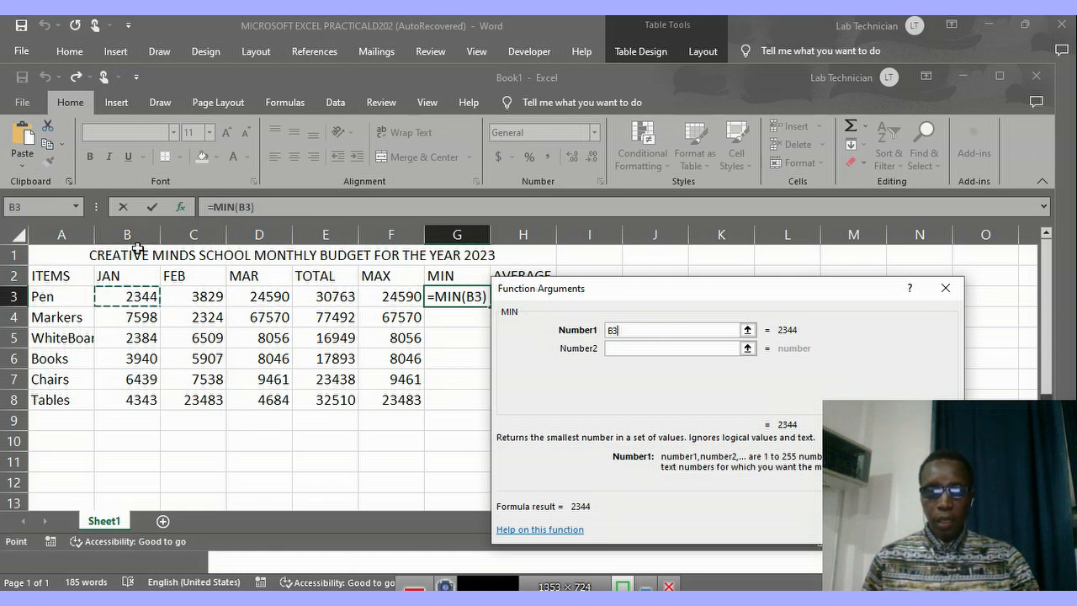
left_click(131, 297)
left_click_drag(188, 300, 221, 301)
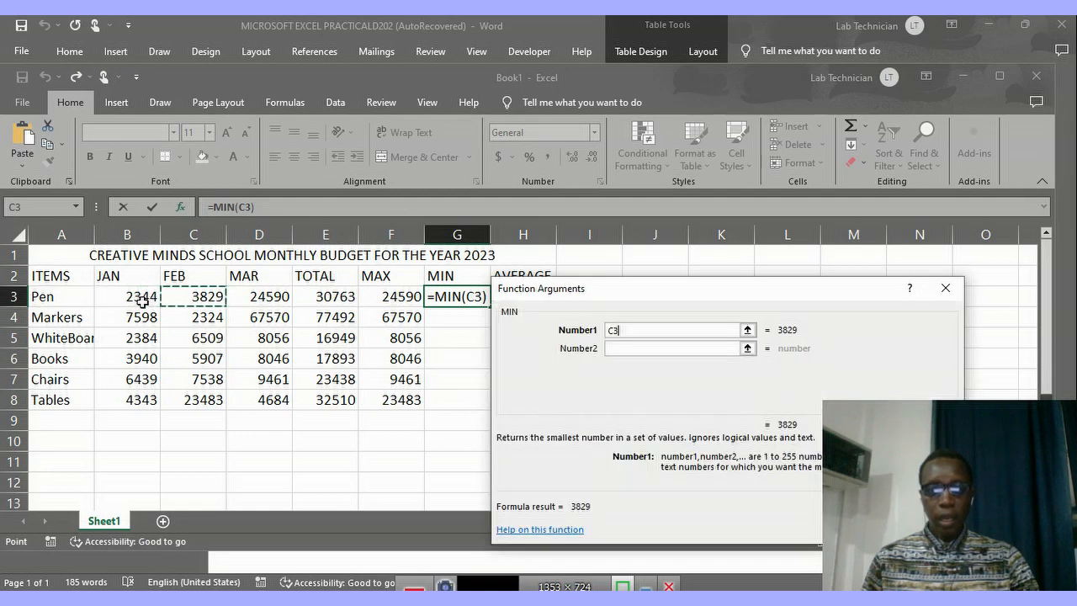
left_click(134, 296)
left_click_drag(122, 297, 231, 293)
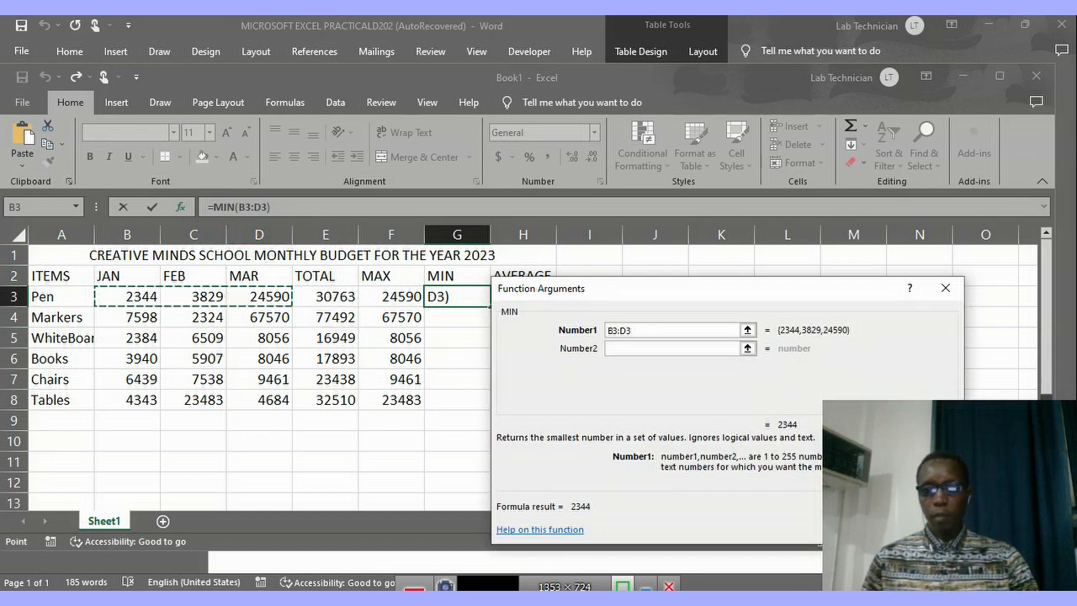
left_click(860, 529)
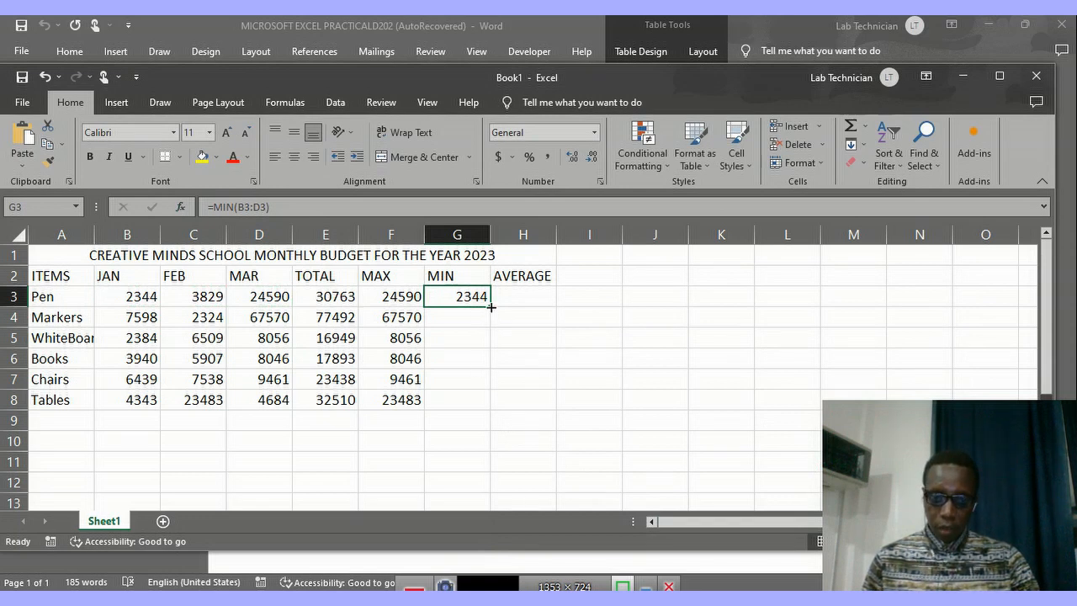
left_click_drag(491, 308, 489, 407)
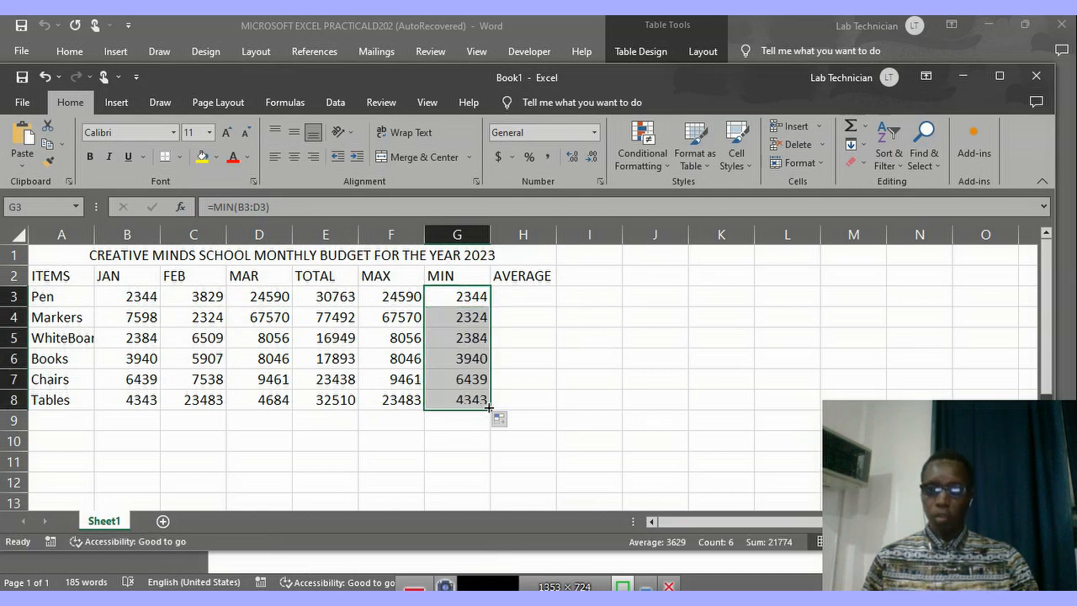
Calculate Pen's average in H3 with the AVERAGE function over B3:D3 and fill the formula down to H8.
left_click(523, 296)
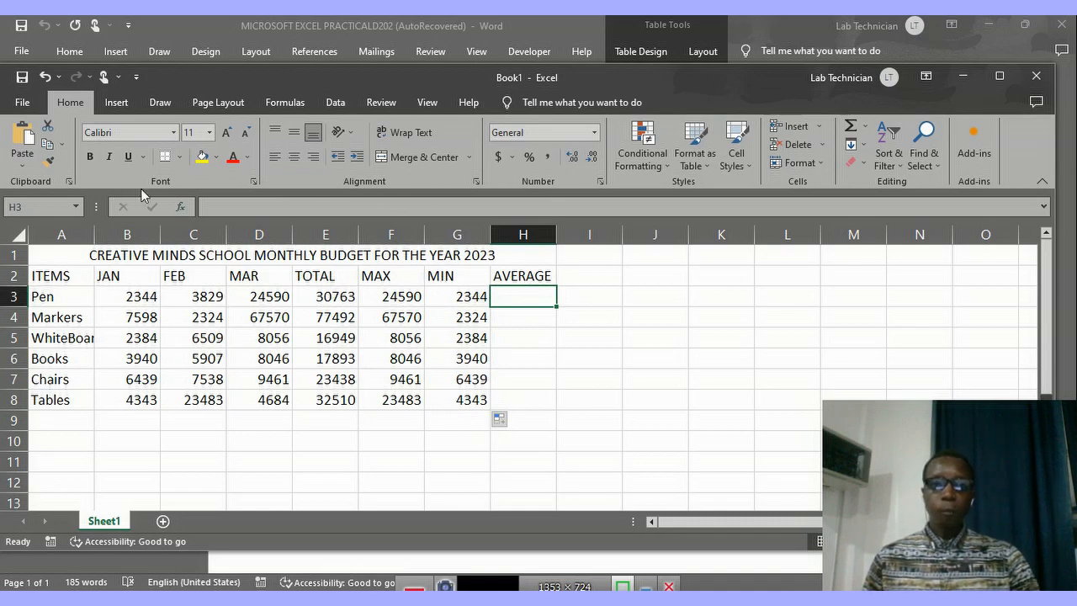
left_click(177, 208)
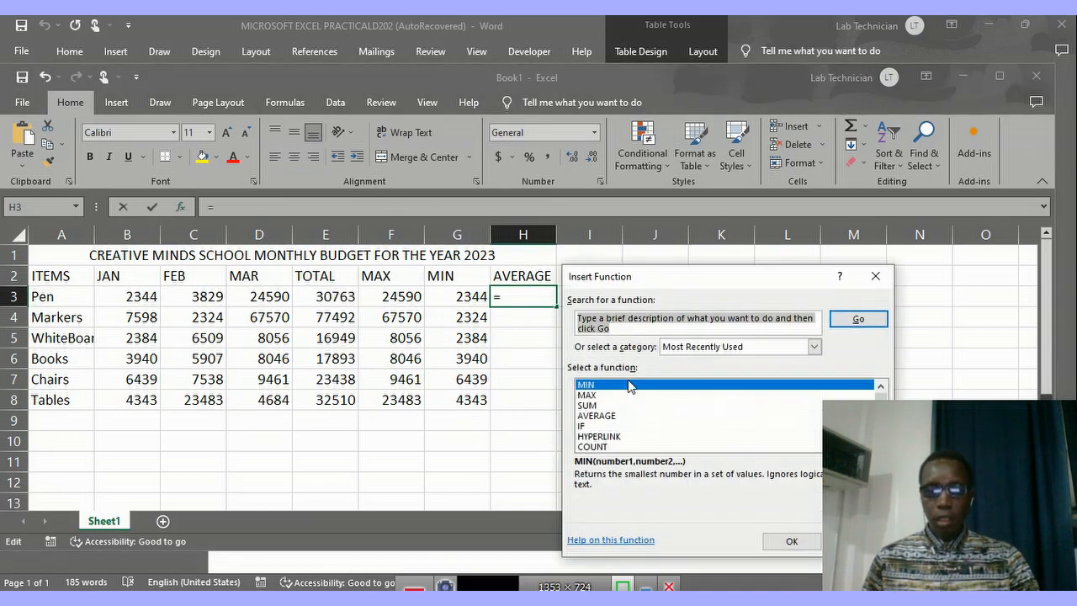
left_click(598, 416)
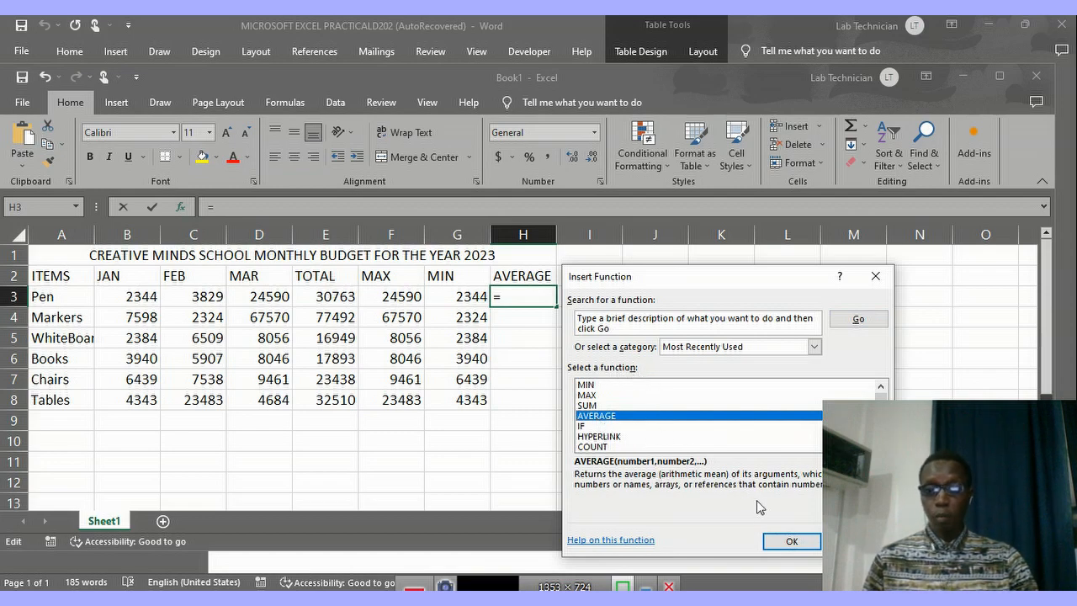
left_click(790, 541)
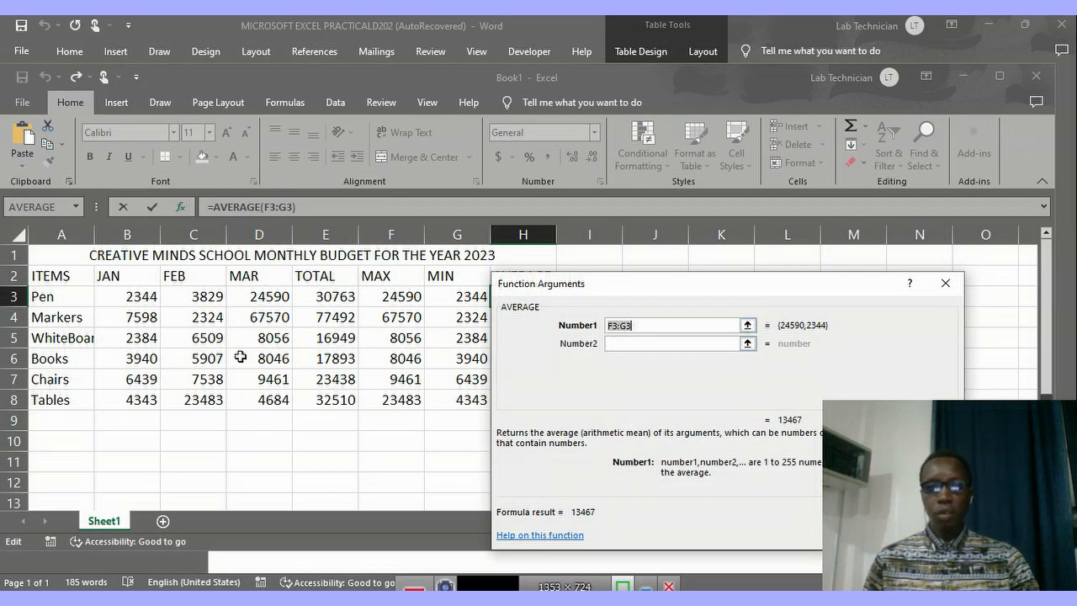
left_click(127, 296)
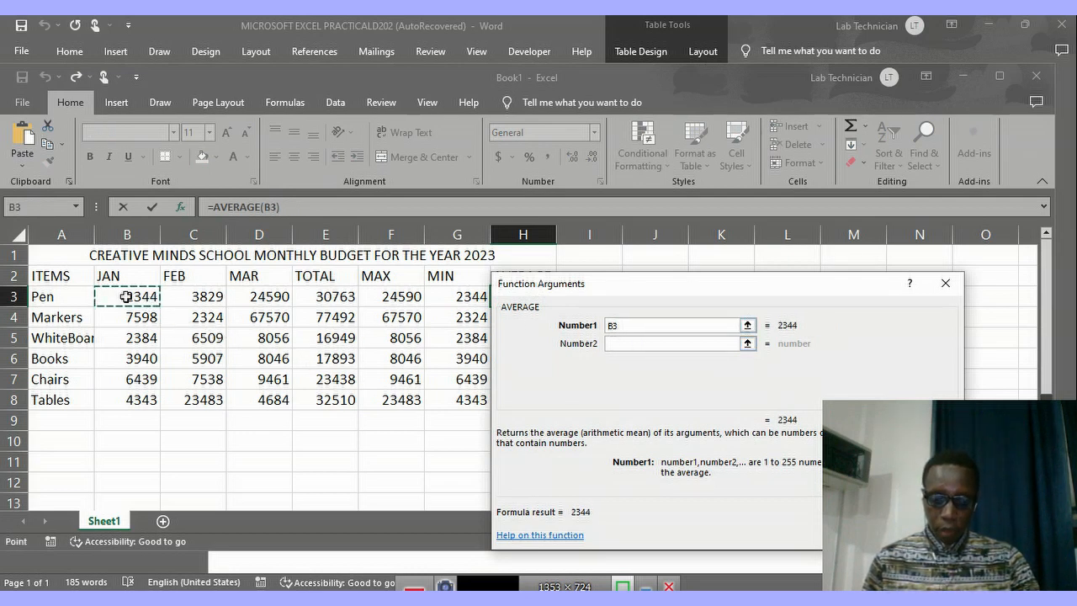
left_click_drag(126, 296, 241, 306)
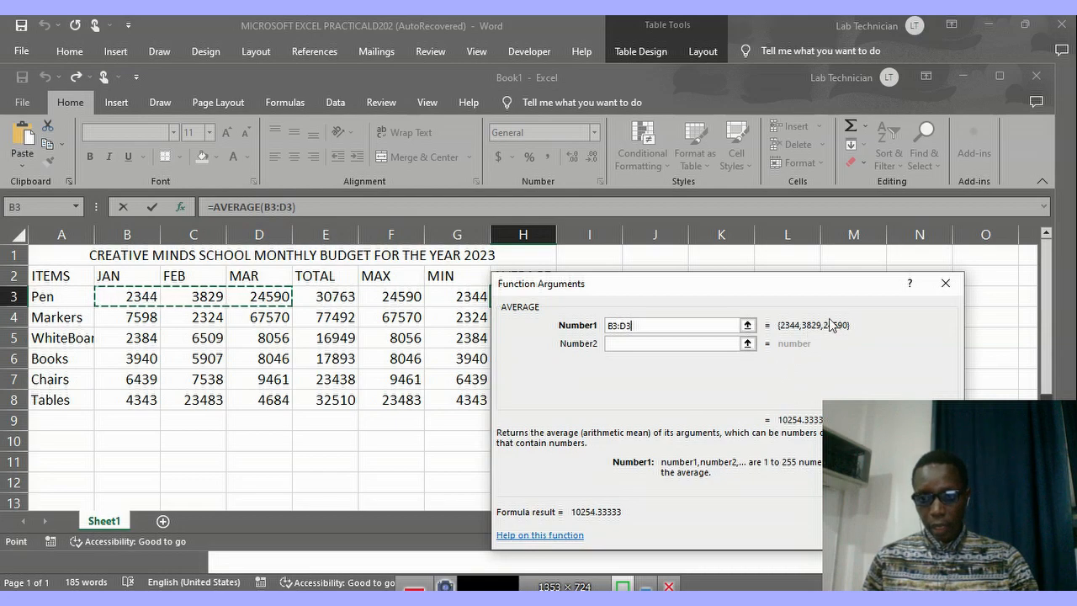
key("Return")
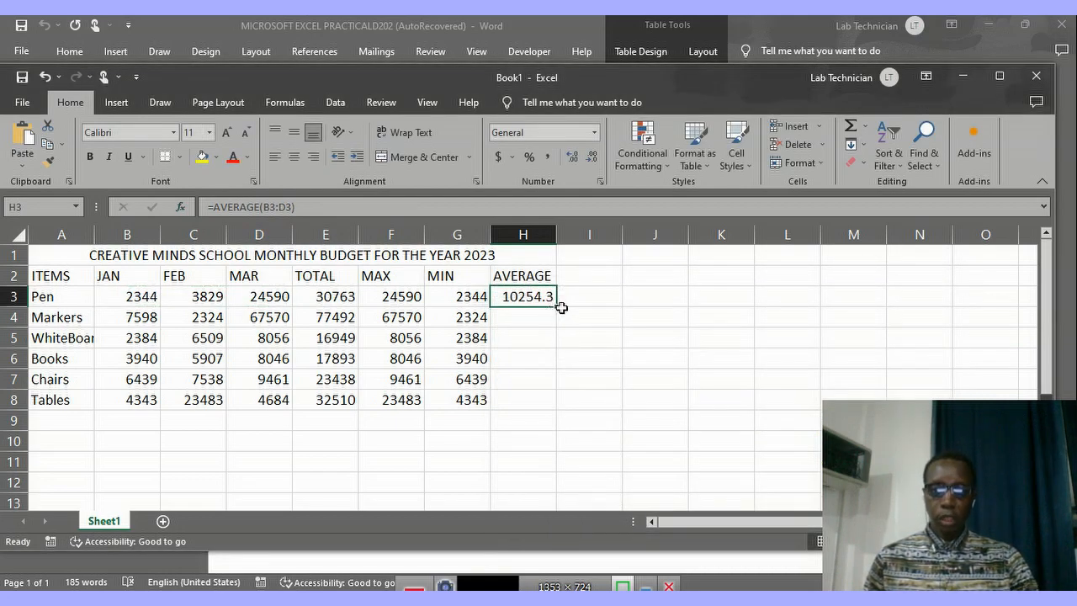
double_click(556, 306)
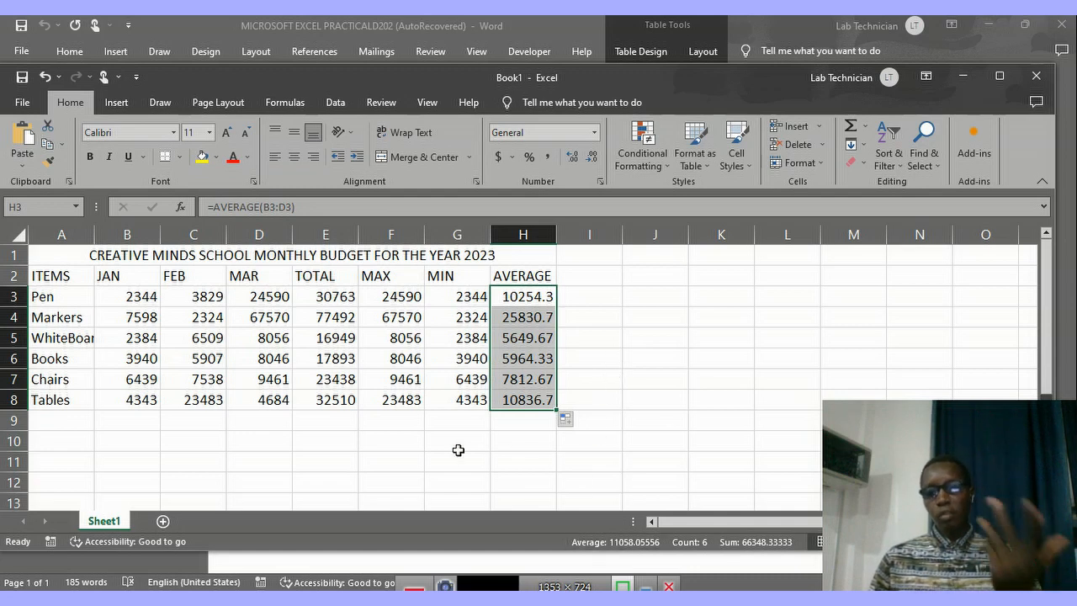
Review the remaining practical questions in the Word document, and return to the Excel workbook.
mouse_move(472, 601)
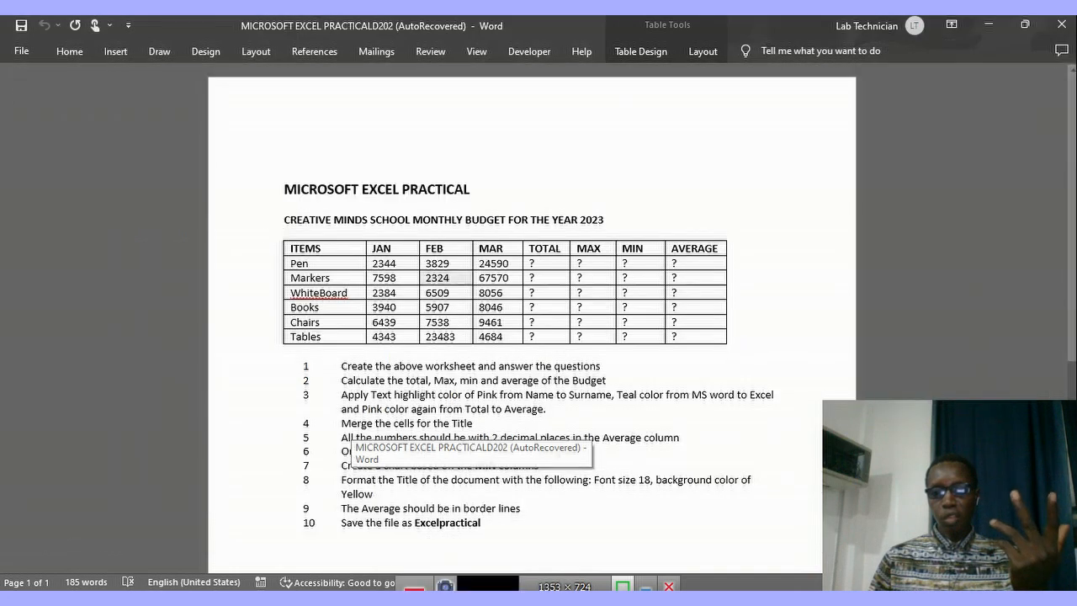
left_click(471, 530)
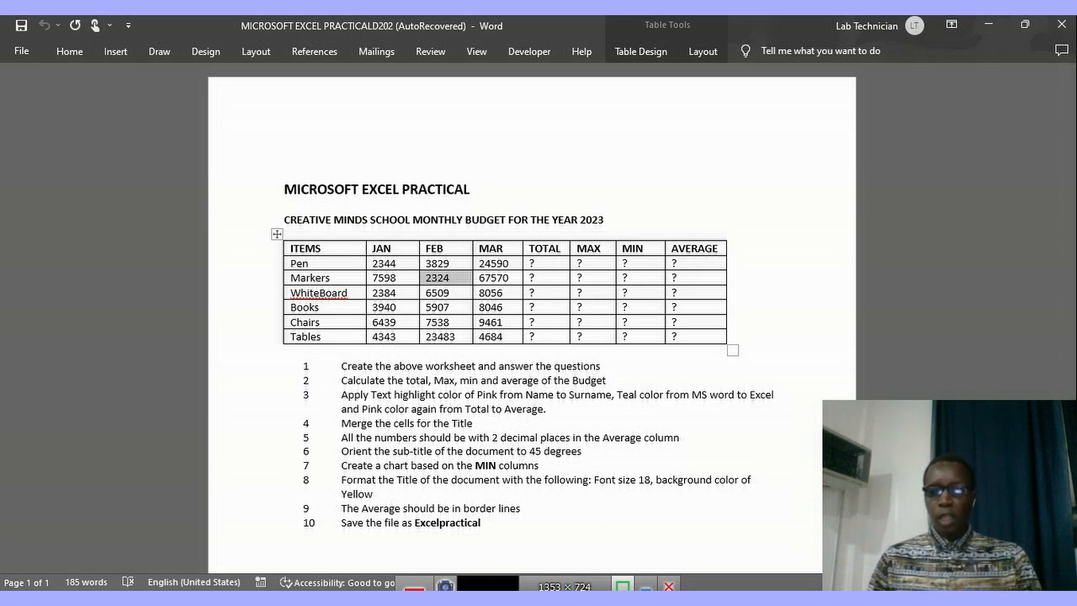
key("alt+Tab")
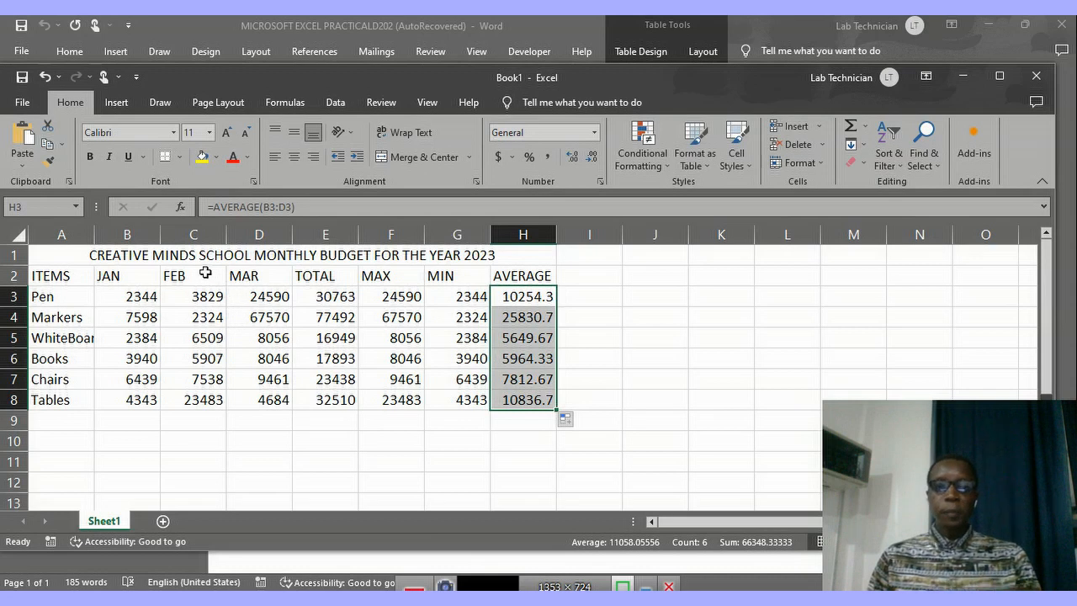
Fill the ITEMS and JAN columns, A2:B8, with the theme colour Blue, Accent 1.
left_click(52, 275)
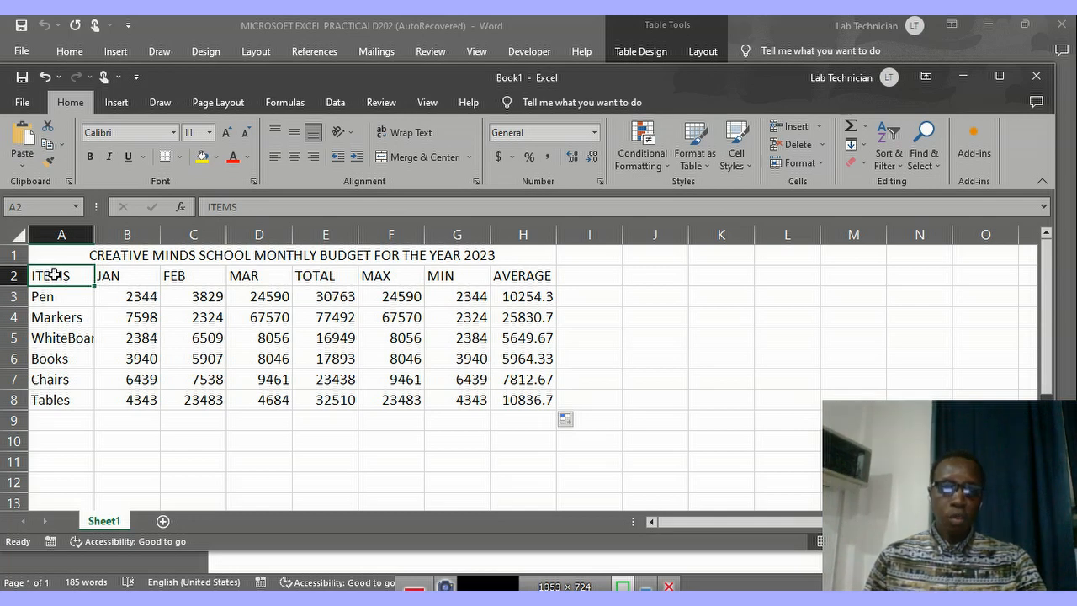
left_click_drag(54, 275, 104, 388)
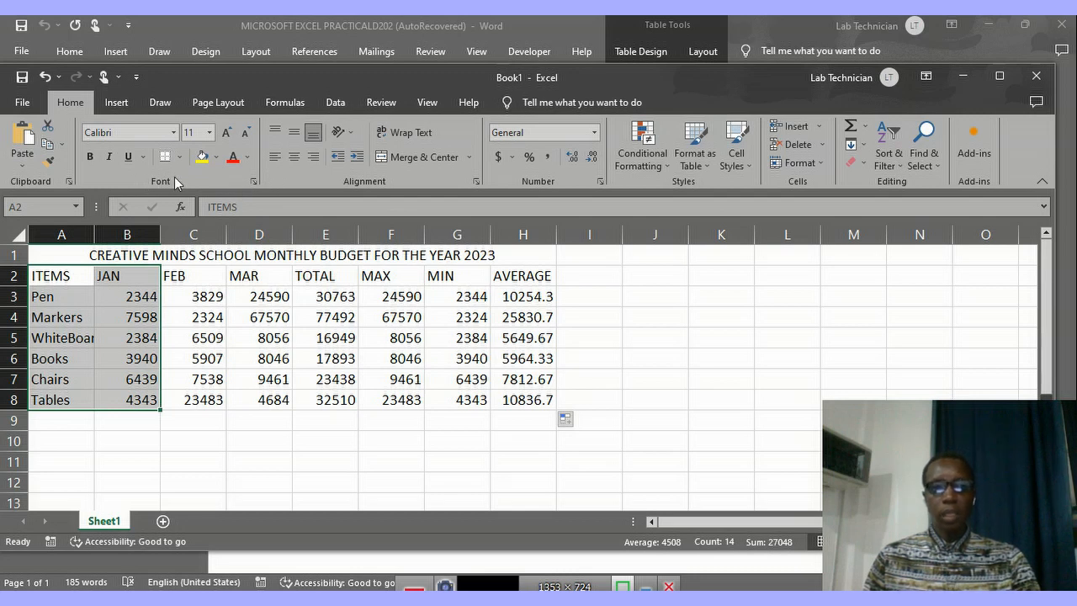
left_click(217, 158)
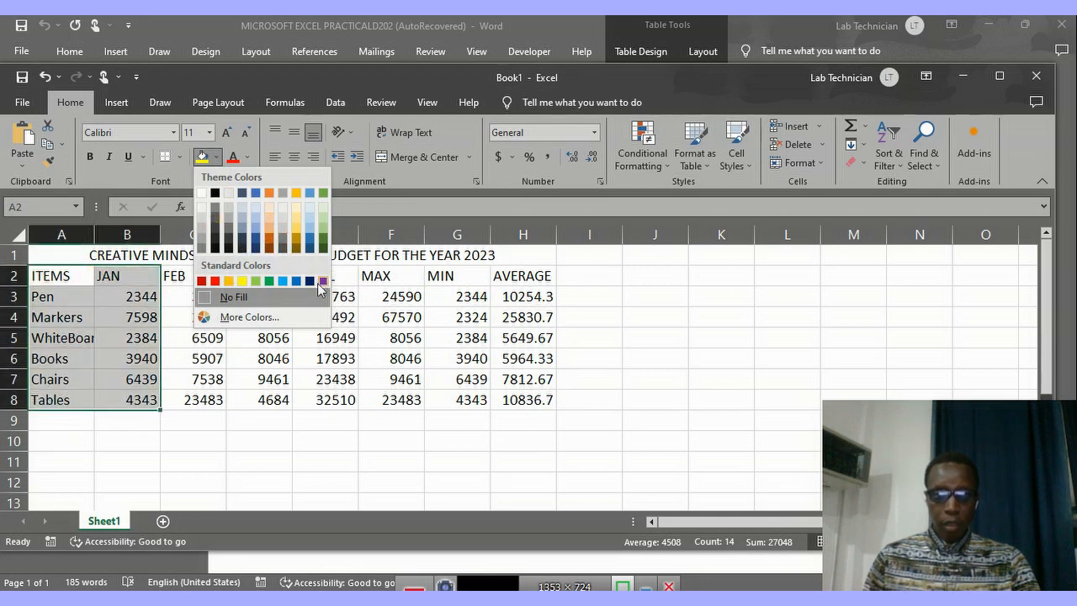
left_click(256, 196)
double_click(208, 319)
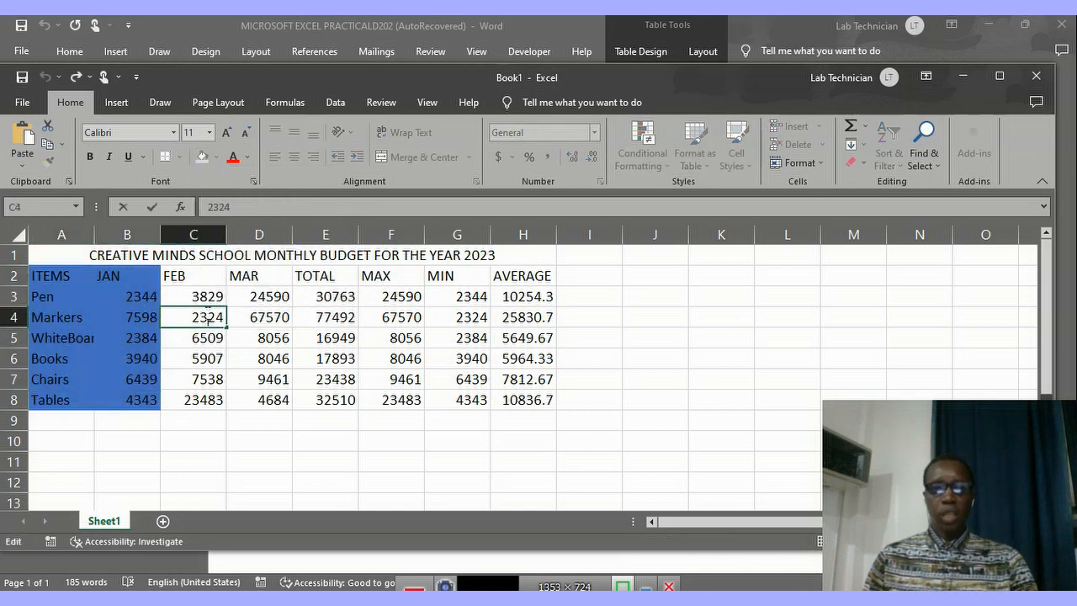
Fill the FEB and MAR columns, C2:D8, with the orange theme colour.
left_click(185, 275)
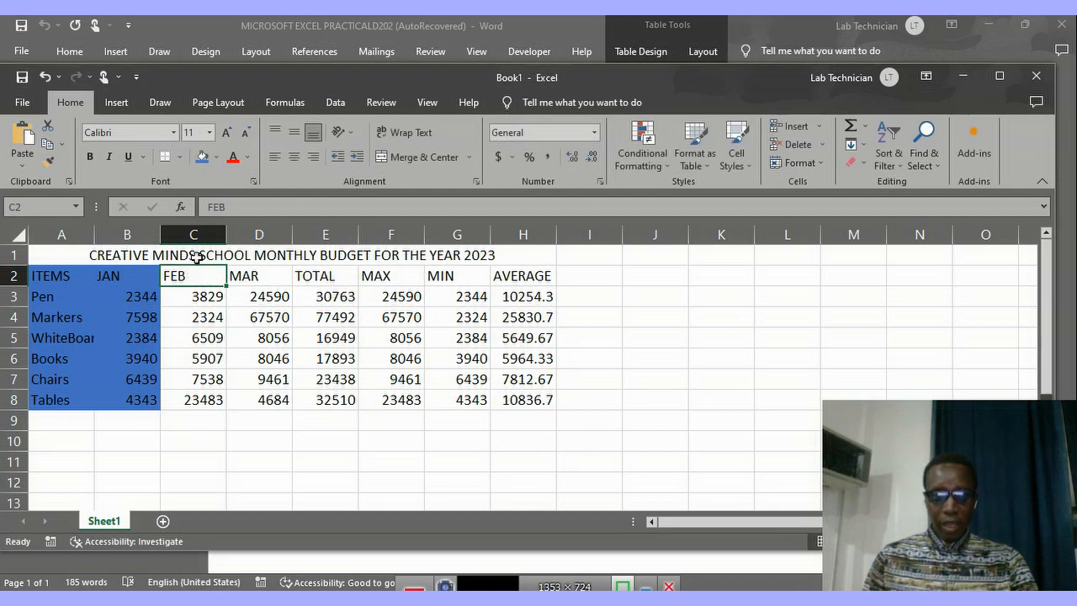
mouse_move(214, 272)
left_mouse_down()
mouse_move(243, 276)
mouse_move(269, 315)
mouse_move(279, 399)
left_mouse_up()
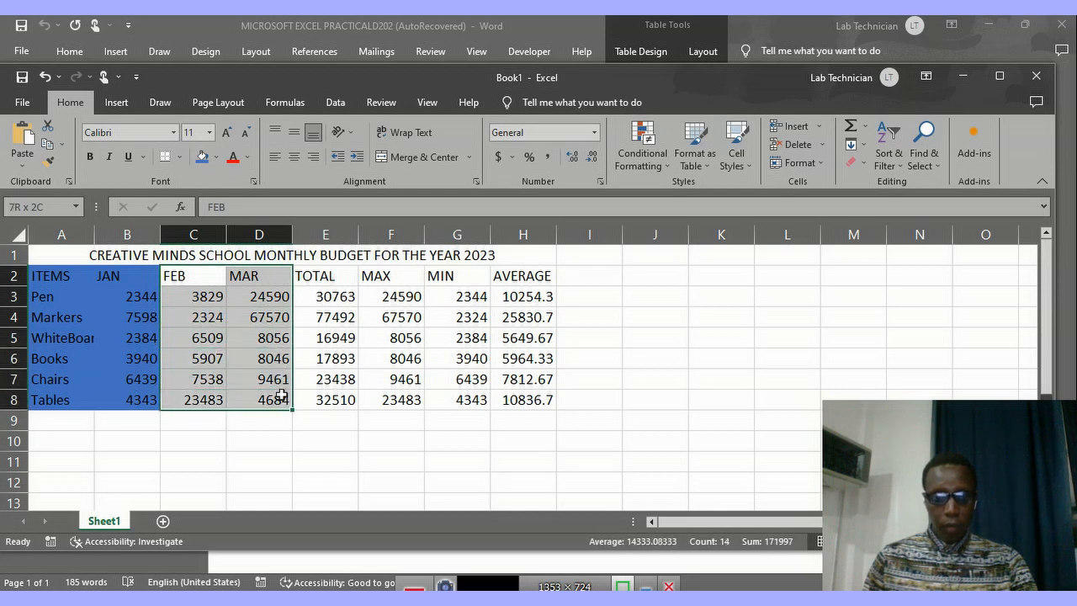
left_click(174, 276)
mouse_move(180, 274)
left_mouse_down()
mouse_move(243, 281)
mouse_move(289, 401)
left_mouse_up()
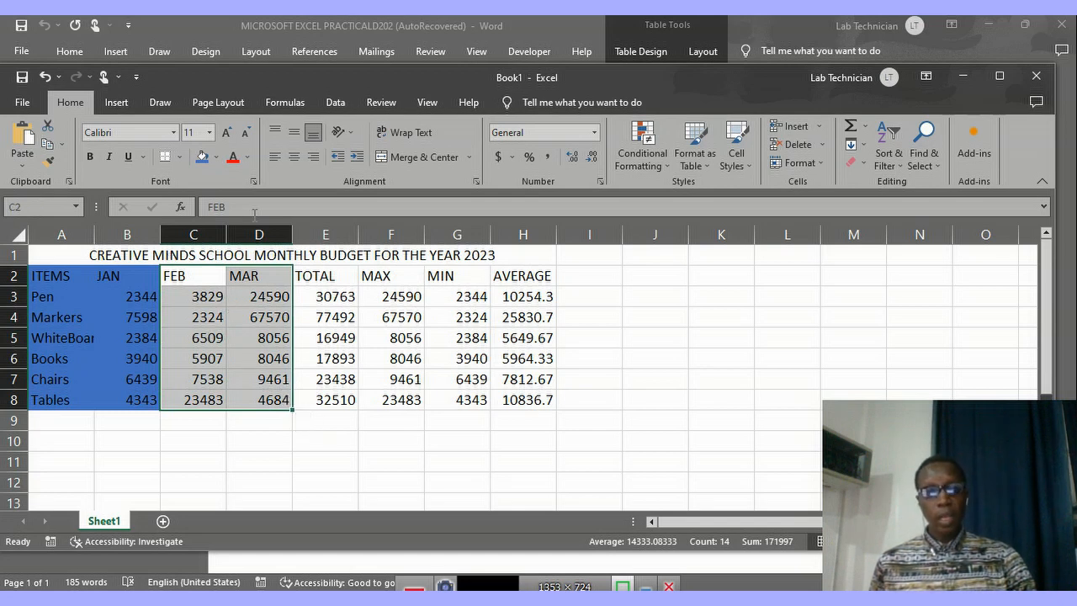
left_click(216, 163)
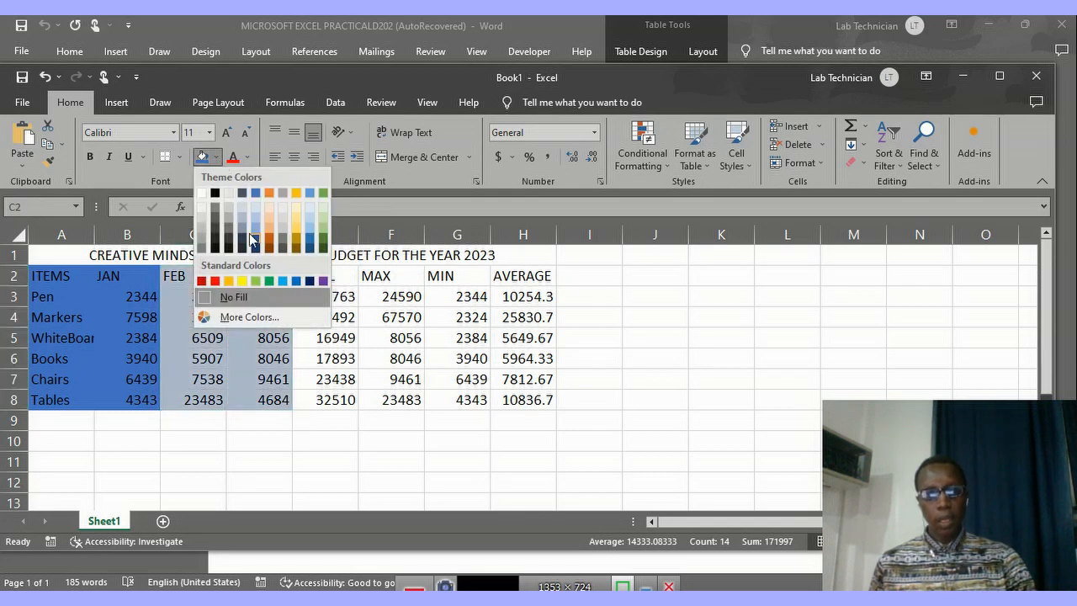
left_click(270, 194)
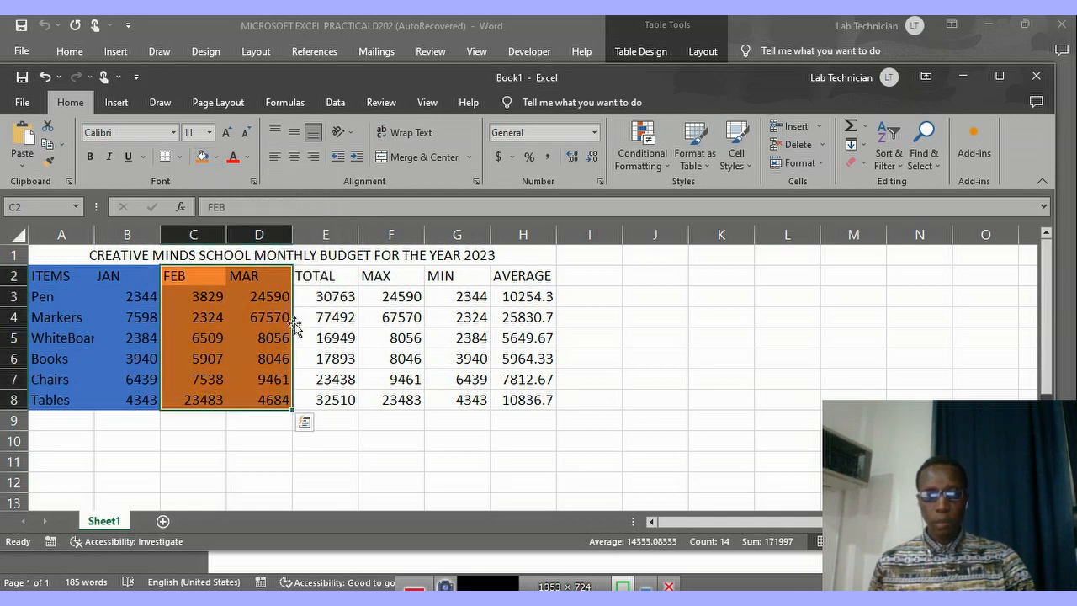
Fill the TOTAL and MAX columns, E2:F8, with the gold theme colour.
left_click(311, 277)
left_click_drag(311, 276, 418, 396)
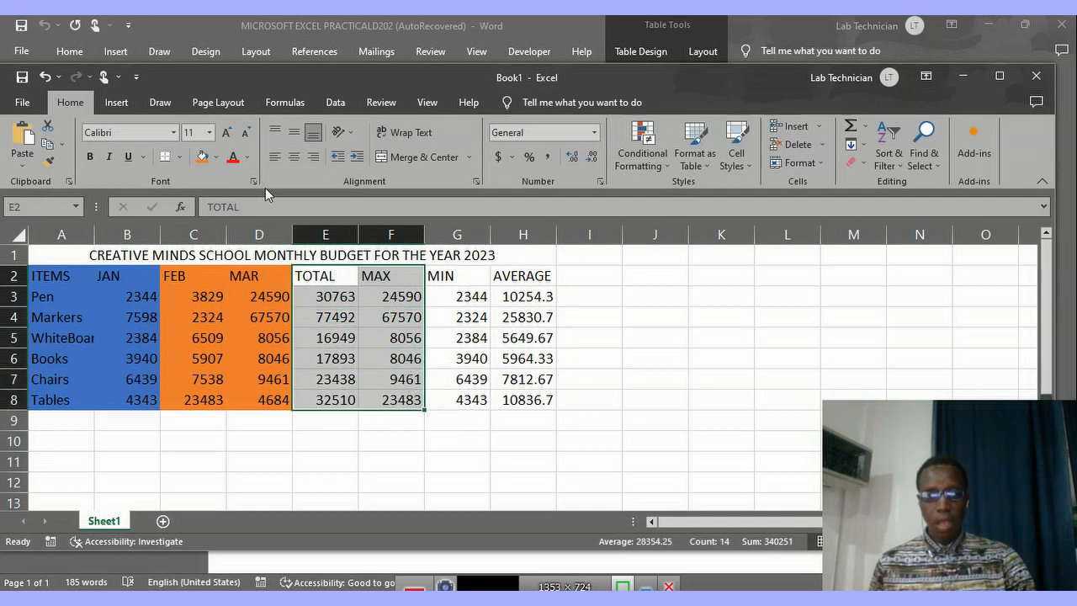
left_click(216, 157)
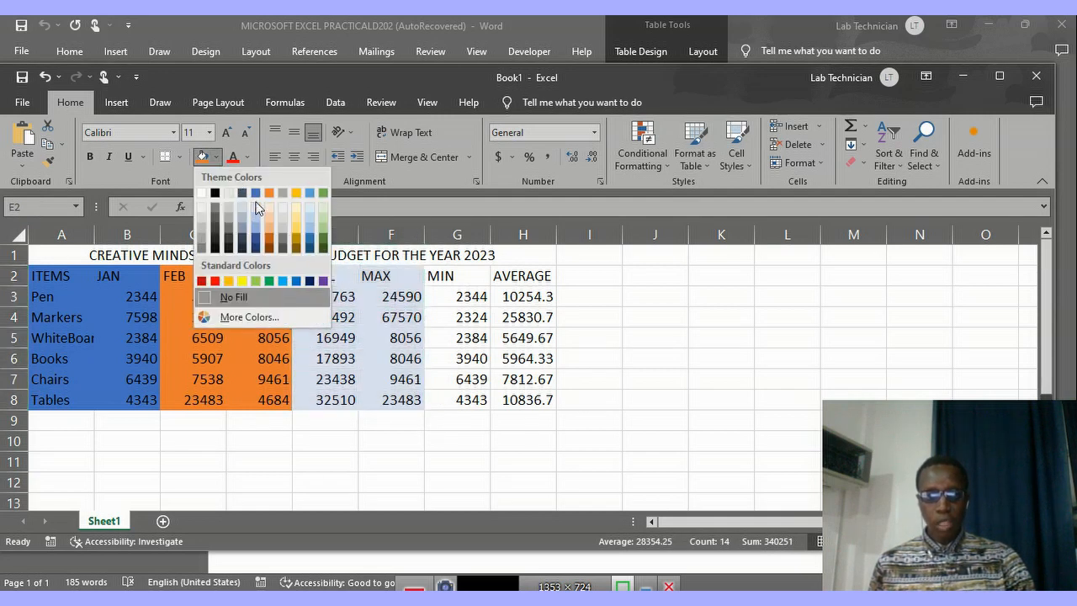
left_click(296, 199)
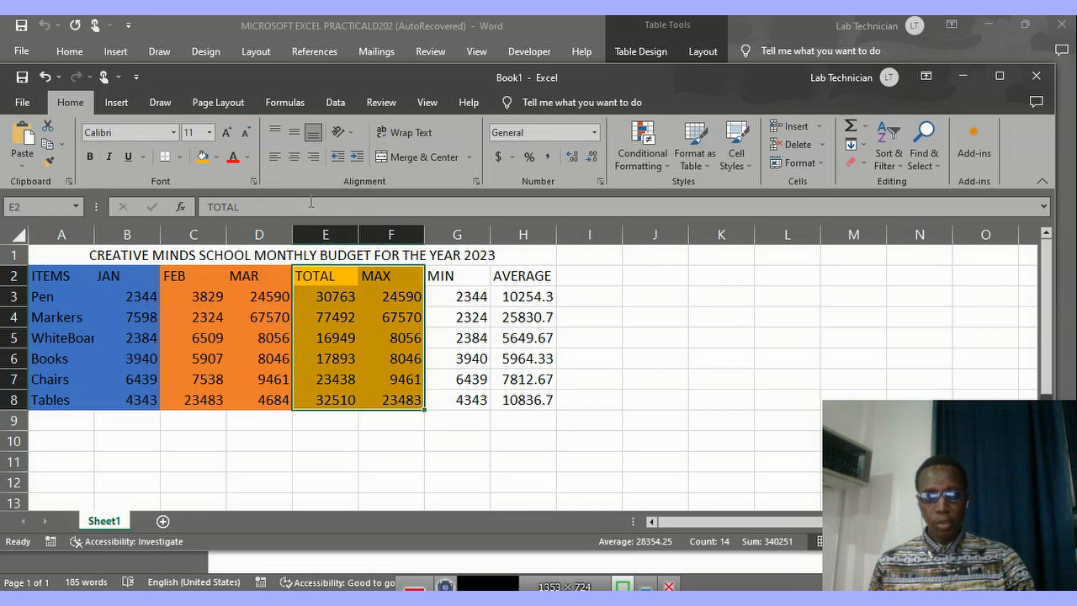
Fill the MIN and AVERAGE columns, G2:H8, with the theme colour Blue, Accent 1.
left_click(439, 278)
left_click_drag(442, 279, 539, 398)
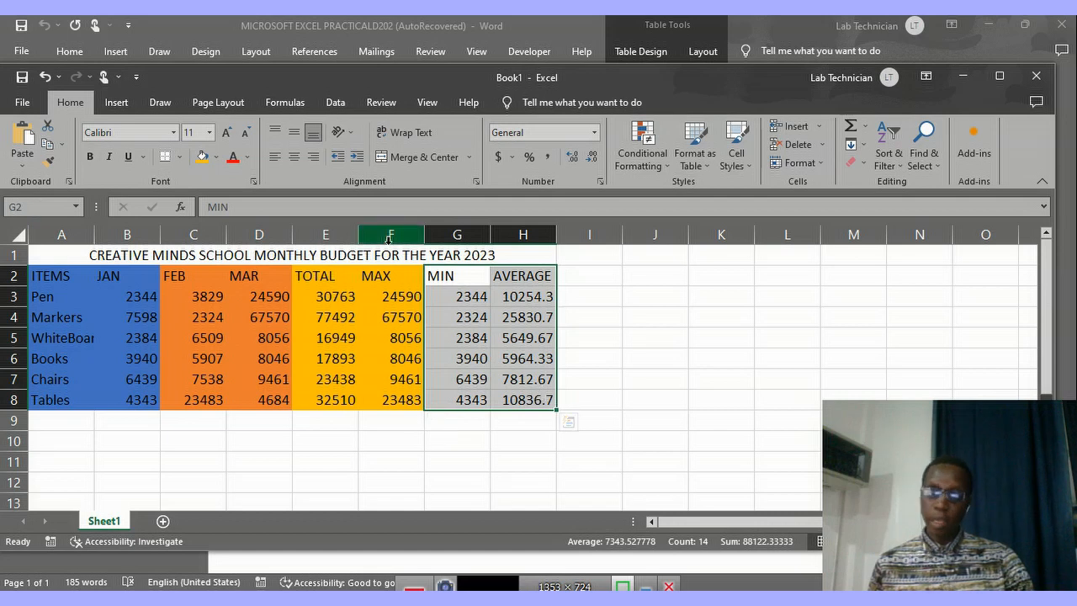
left_click(217, 159)
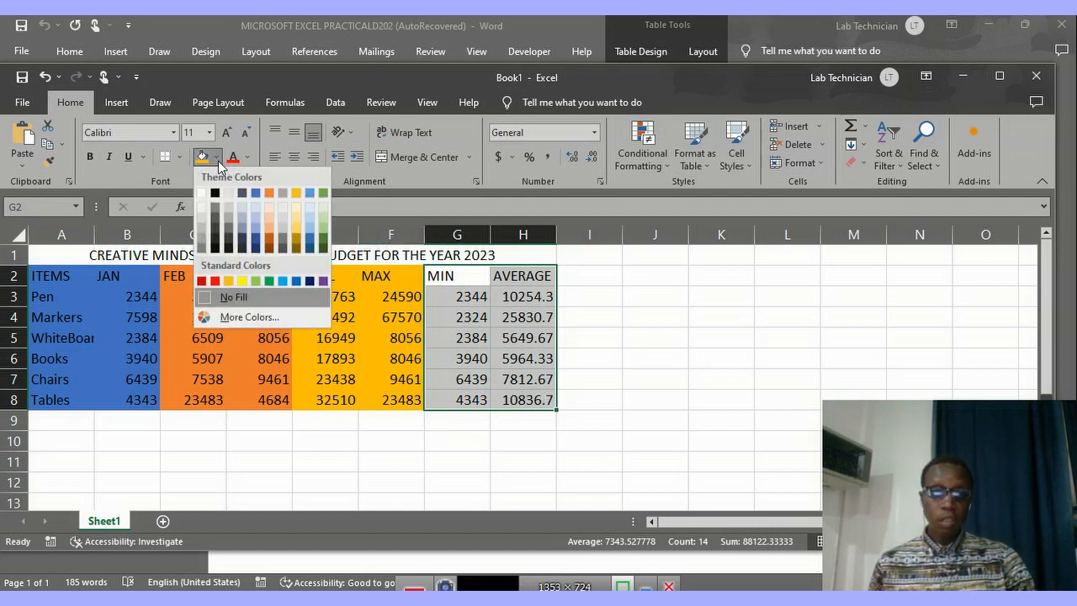
left_click(257, 199)
left_click(589, 317)
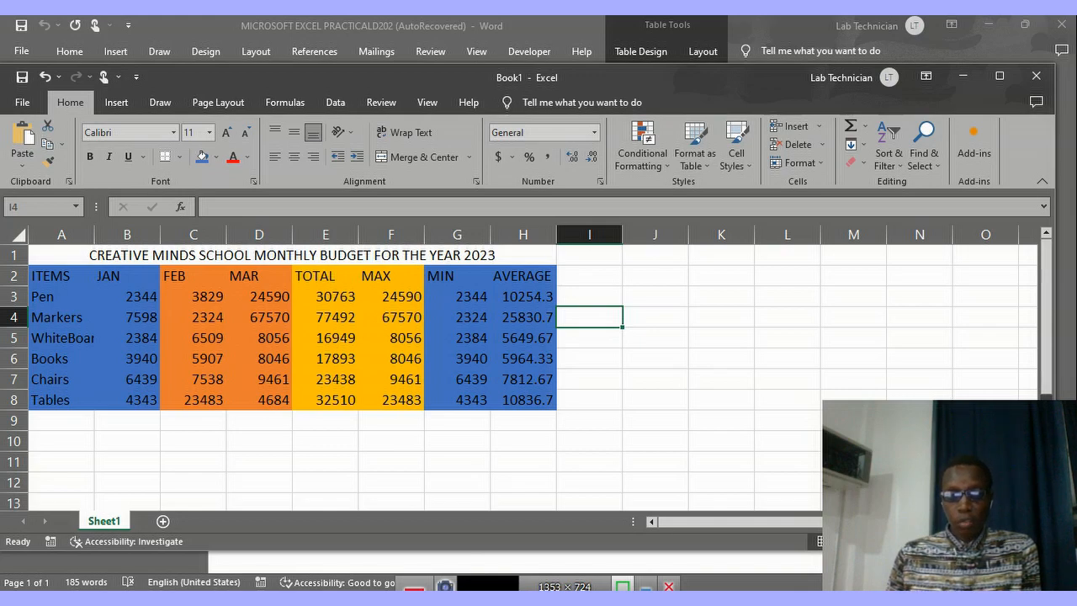
Check the question in the Word document, and format averages H3:H8 in Excel as Number with 2 decimal places and red negative numbers.
key("alt+Tab")
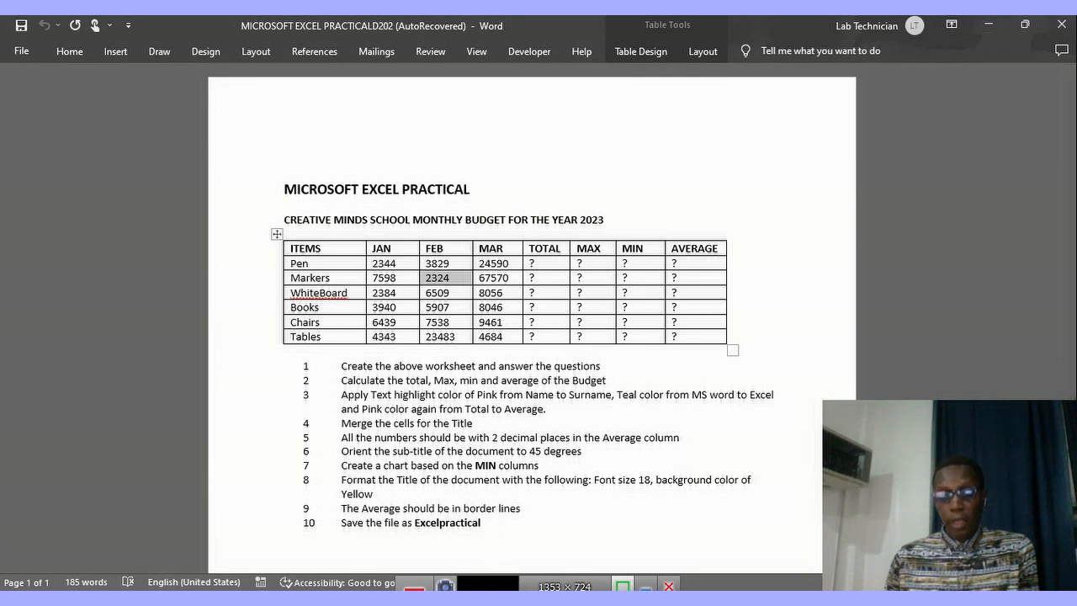
key("alt+Tab")
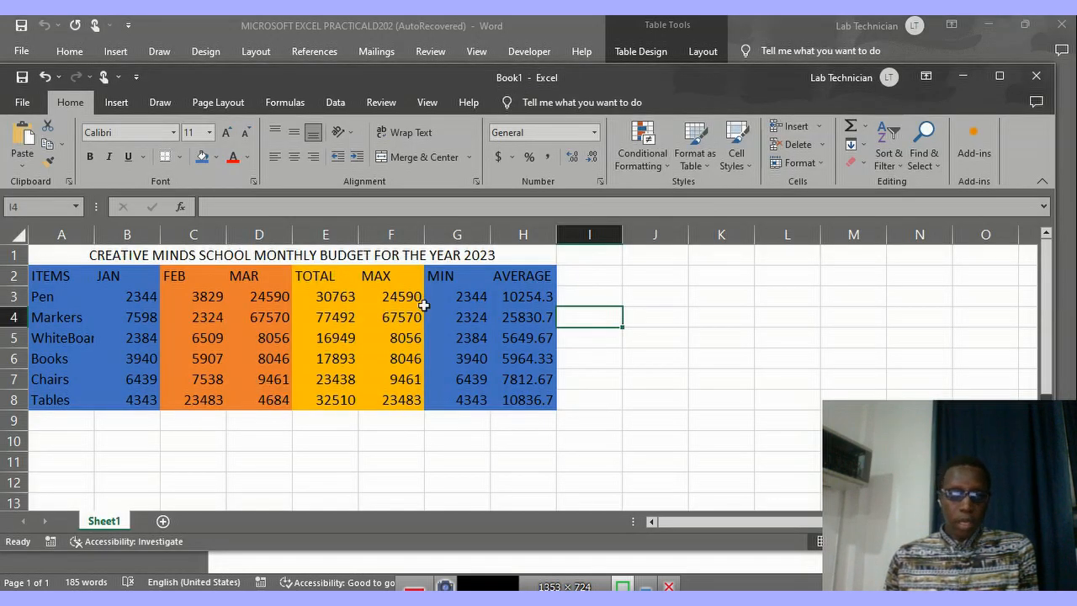
left_click(513, 277)
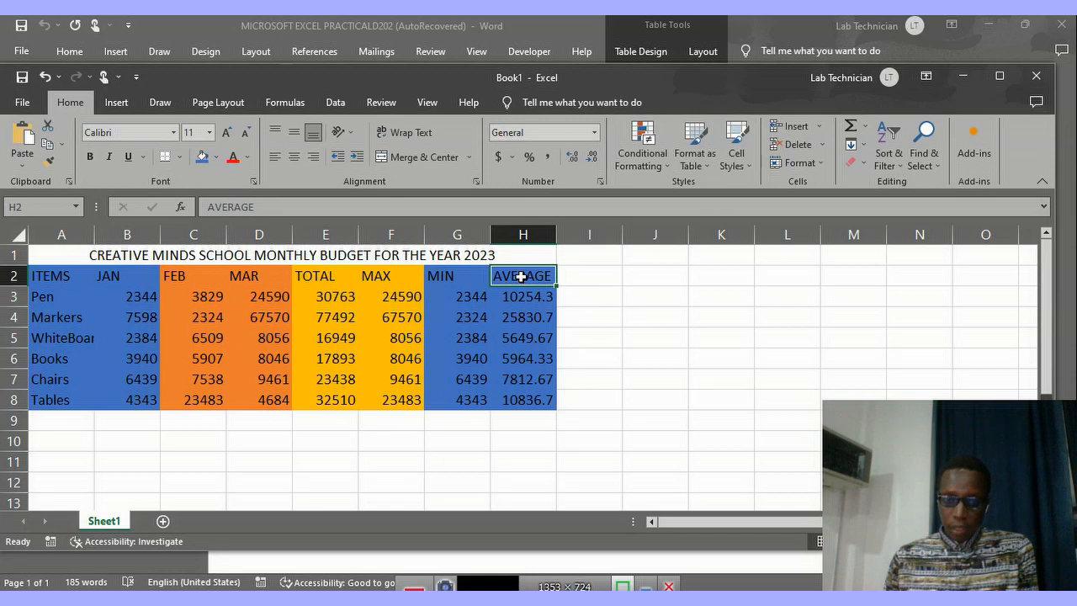
left_click(522, 296)
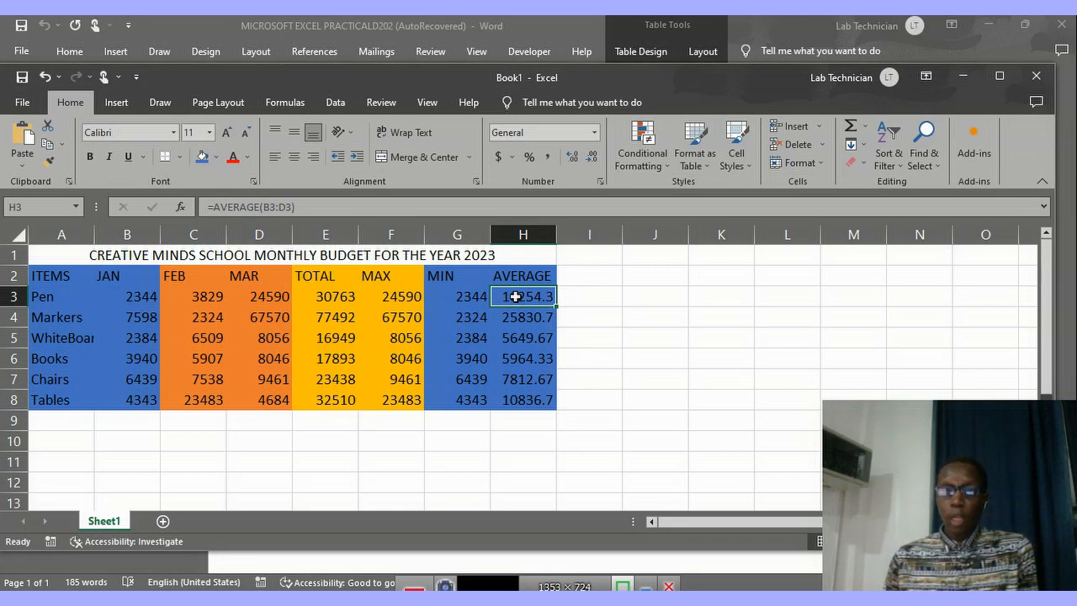
left_click_drag(515, 298, 526, 396)
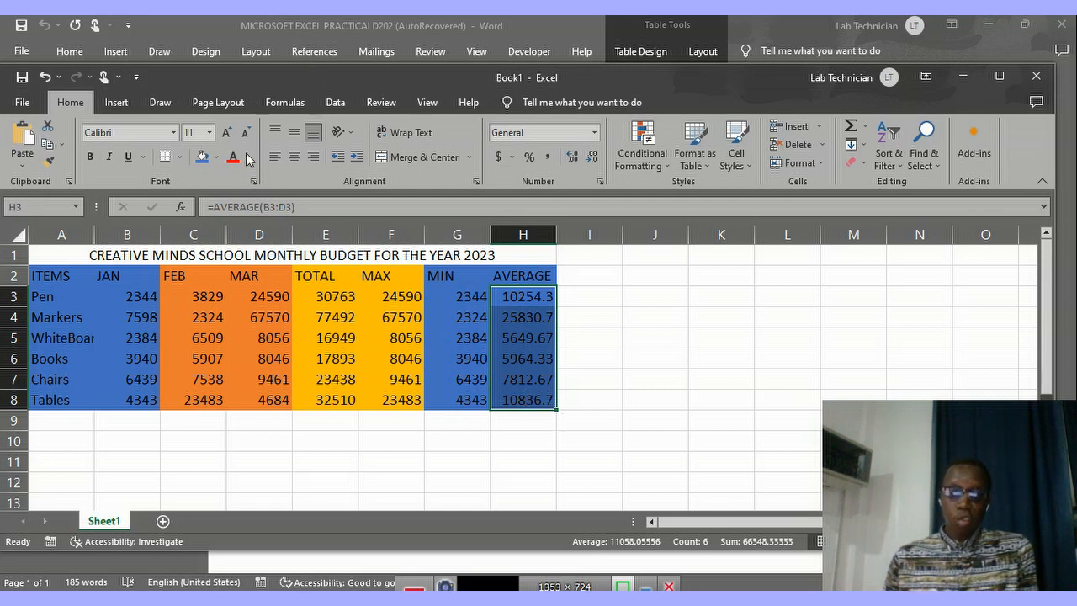
left_click(601, 185)
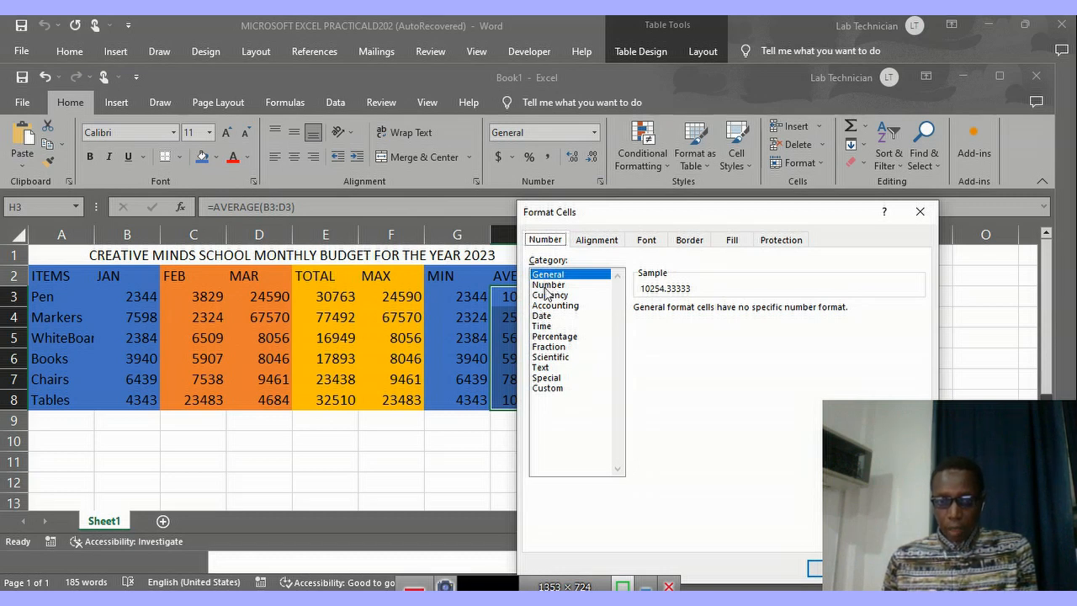
left_click(548, 284)
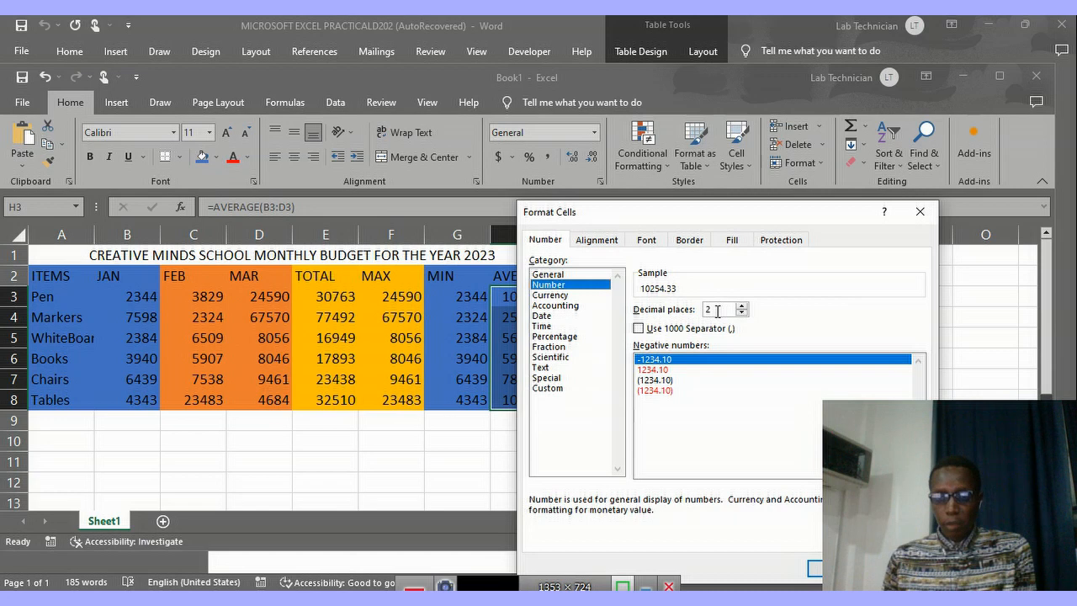
left_click(655, 370)
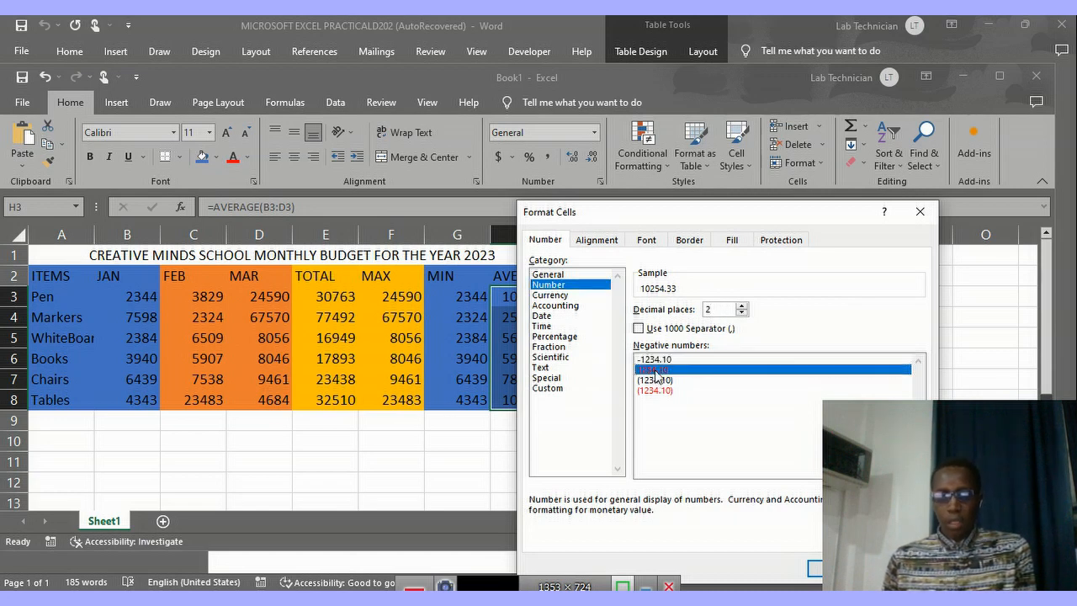
left_click(835, 569)
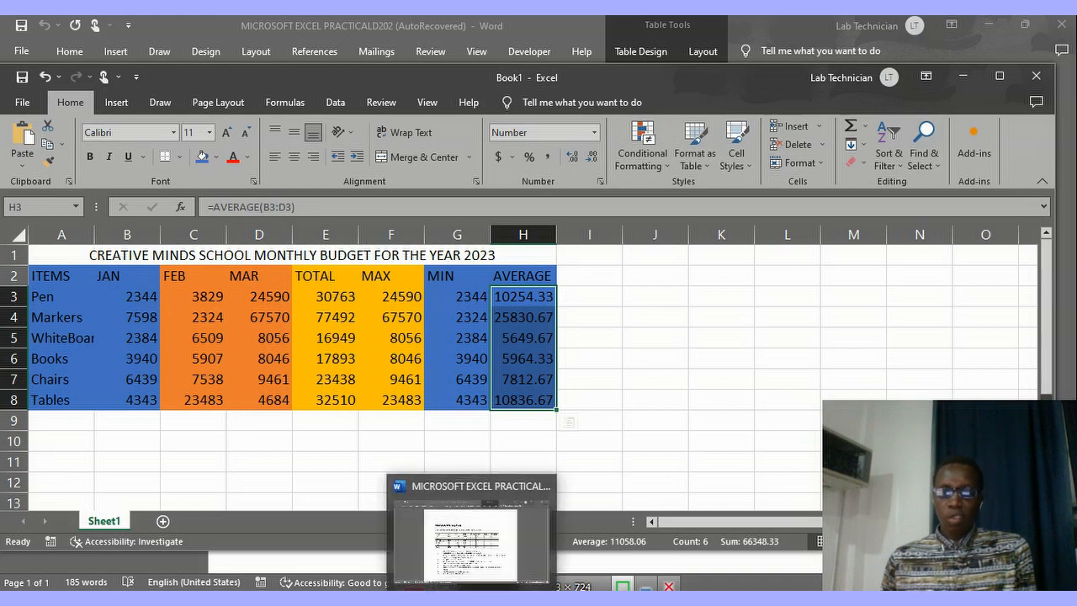
Check the next question in the Word document, and set the text orientation of the header row A2:H2 in Excel to 45 degrees.
left_click(471, 600)
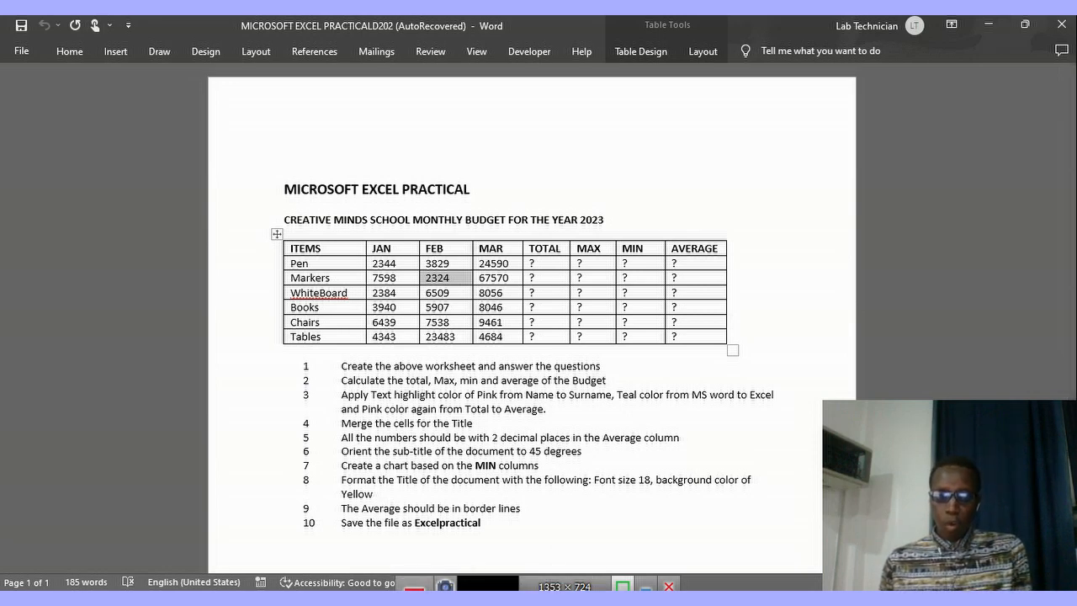
left_click(521, 598)
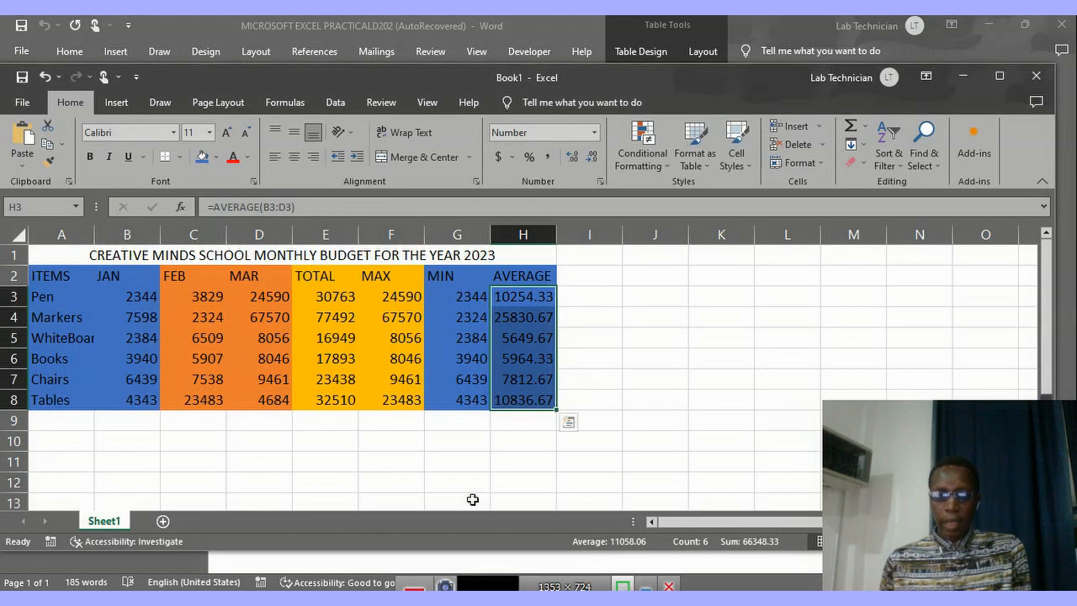
left_click(47, 278)
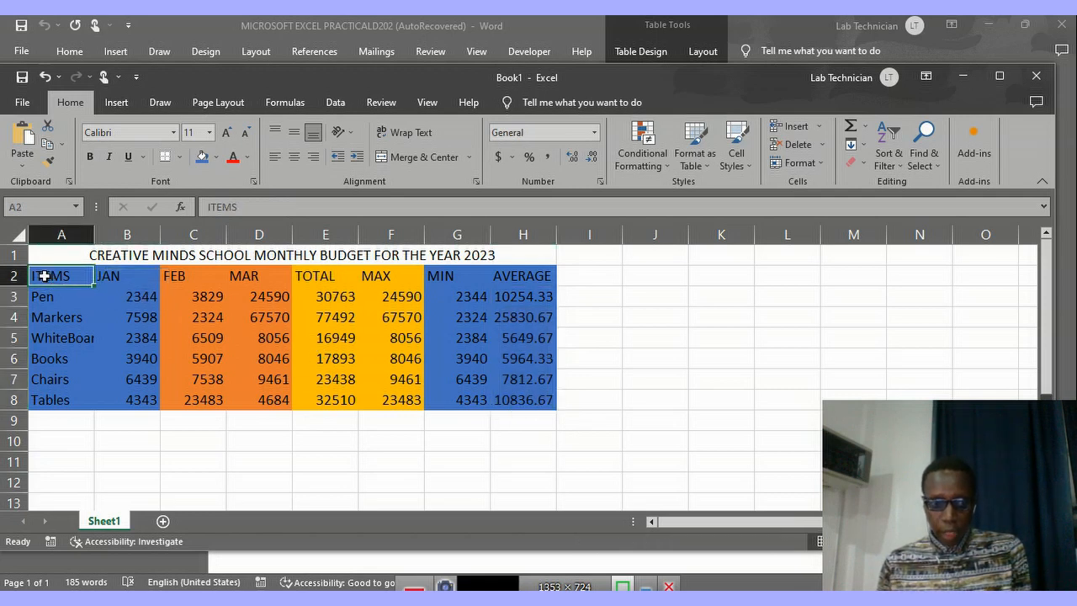
left_click_drag(49, 275, 511, 277)
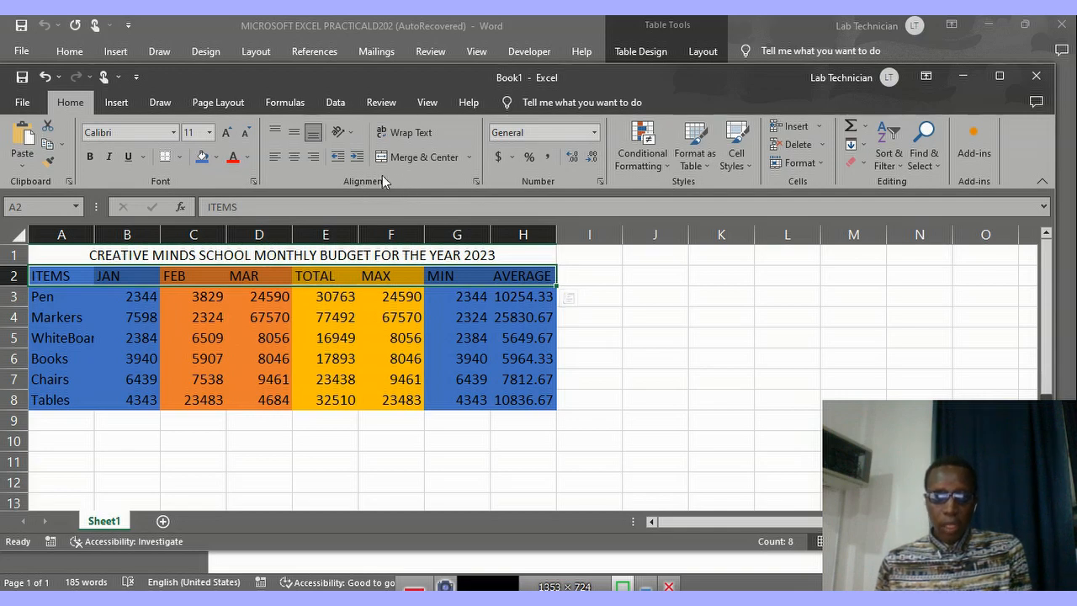
left_click(477, 184)
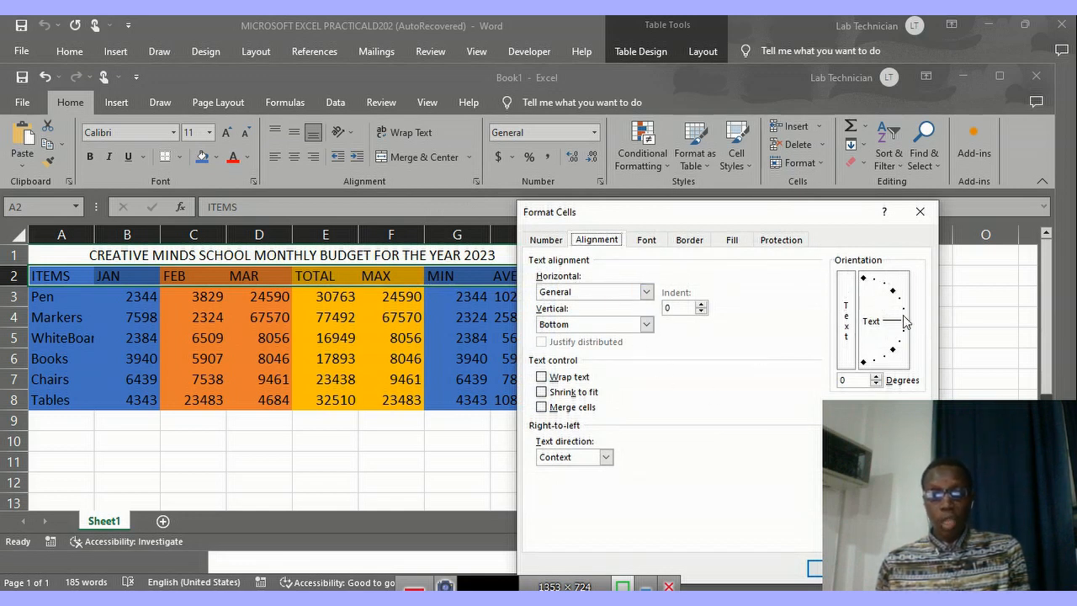
left_click_drag(906, 325, 891, 296)
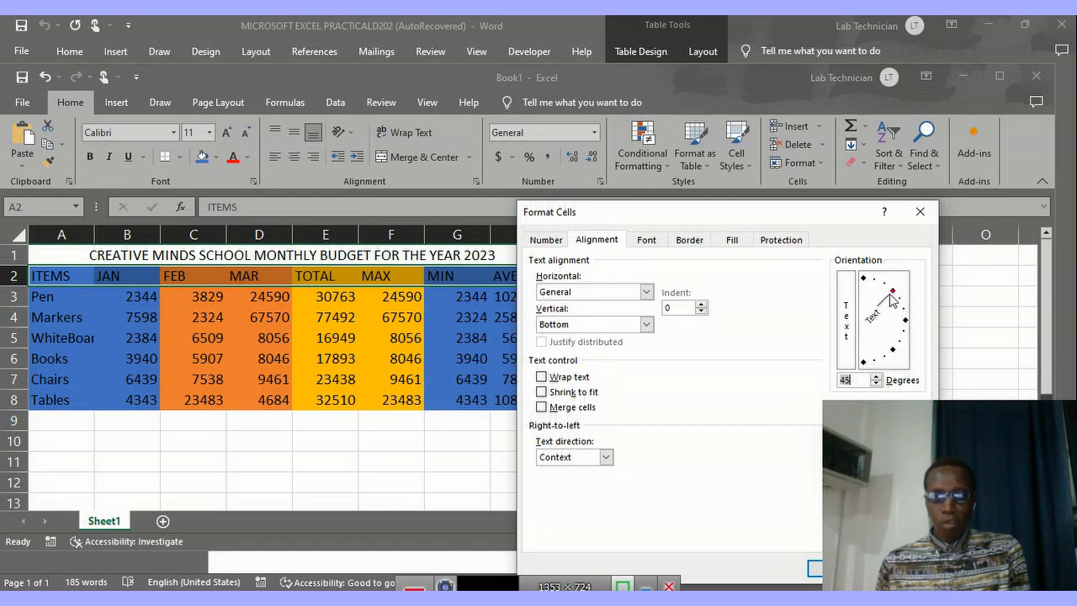
left_click(852, 380)
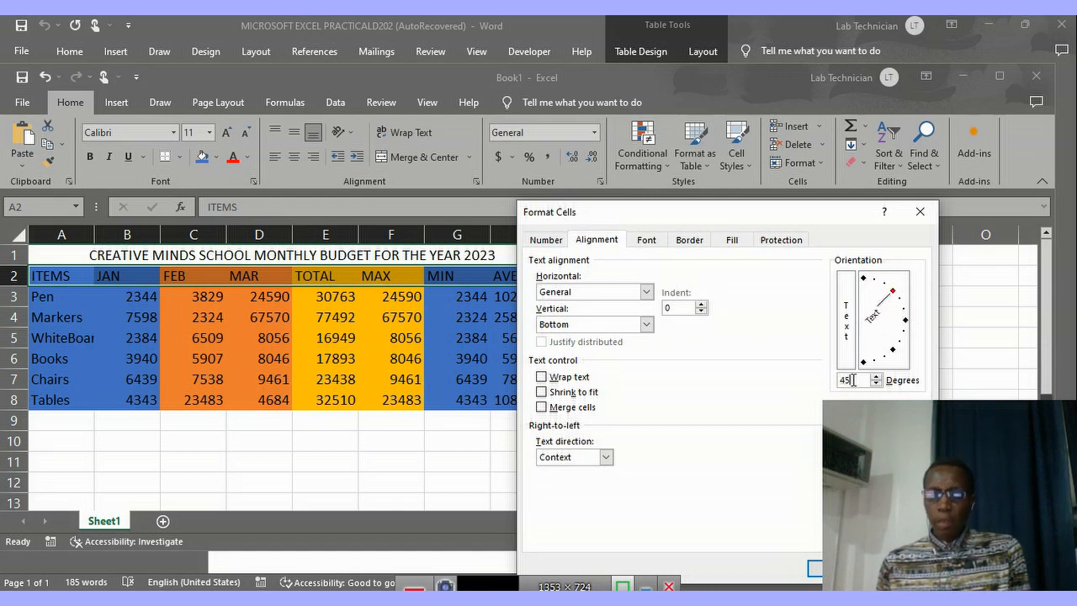
key("BackSpace")
key("BackSpace")
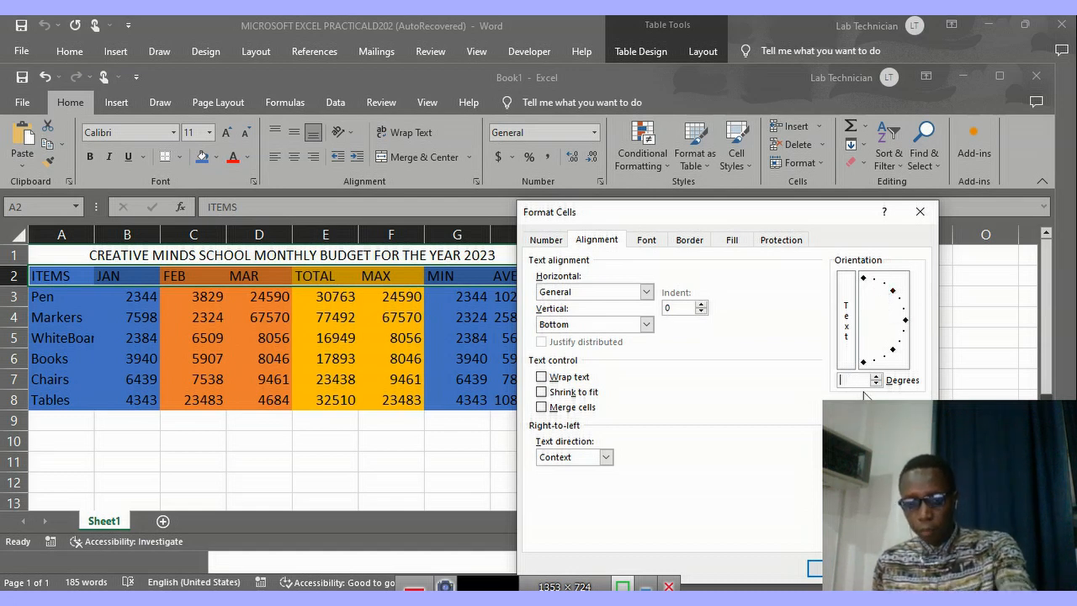
type("45")
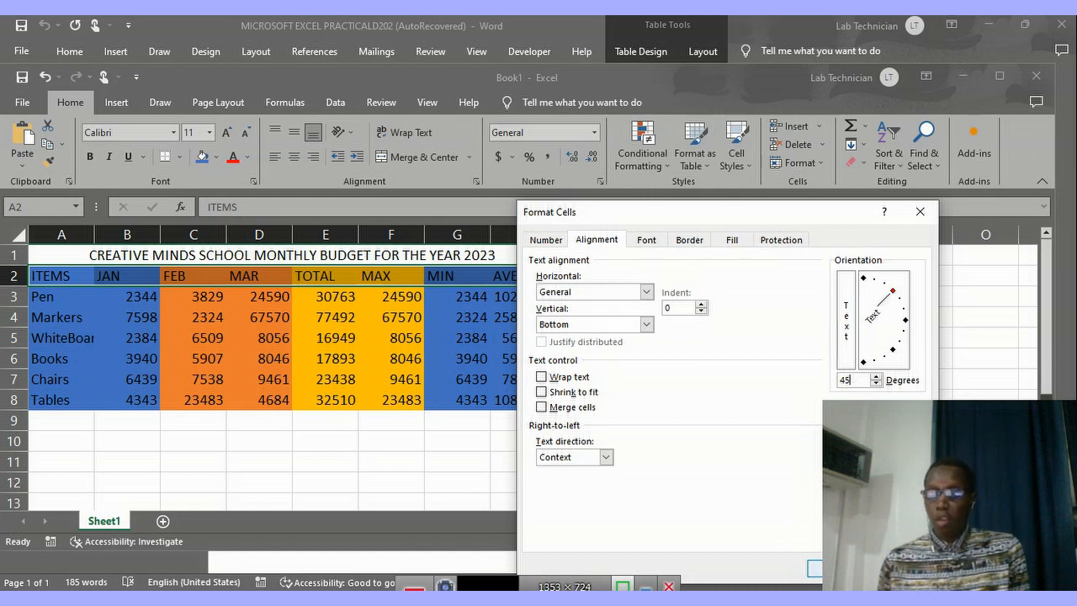
left_click(815, 568)
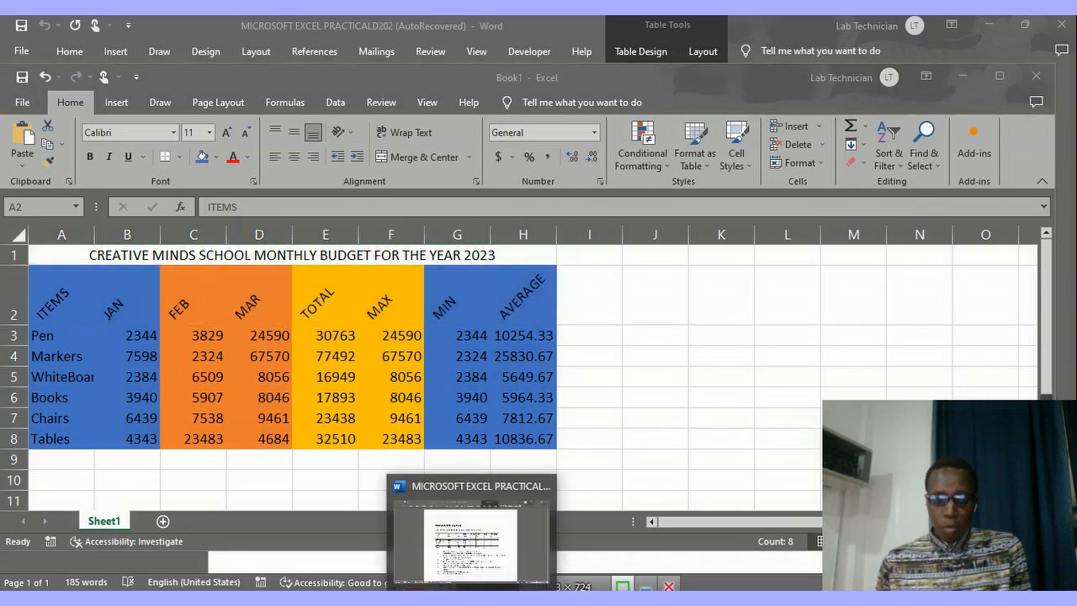
Check the chart question in the Word document, and insert a 3-D Clustered Column chart in Excel from the MIN column, G2:G8.
left_click(472, 510)
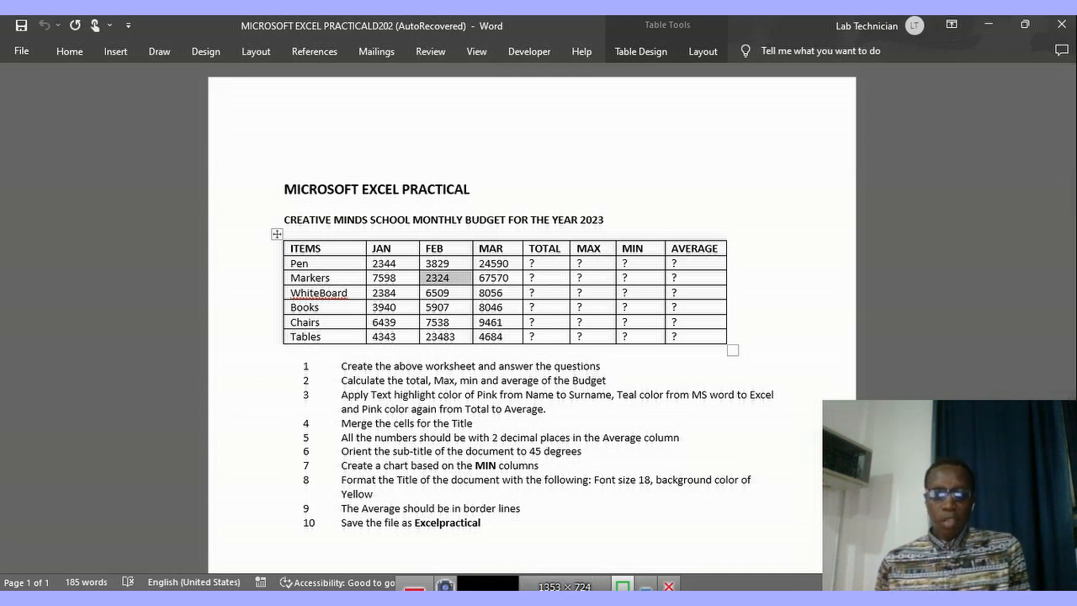
key("alt+Tab")
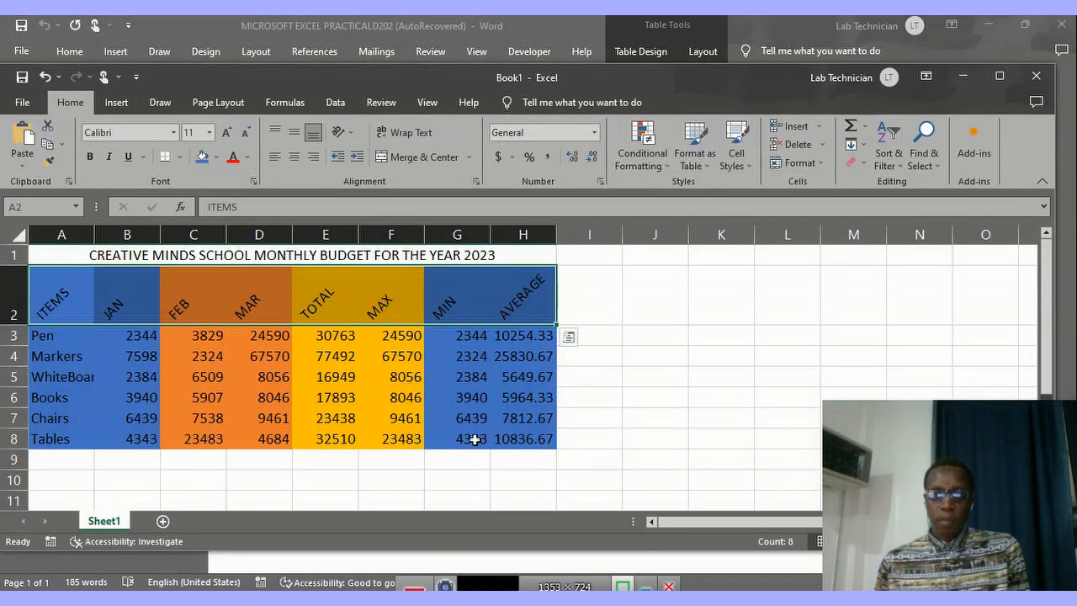
left_click(452, 296)
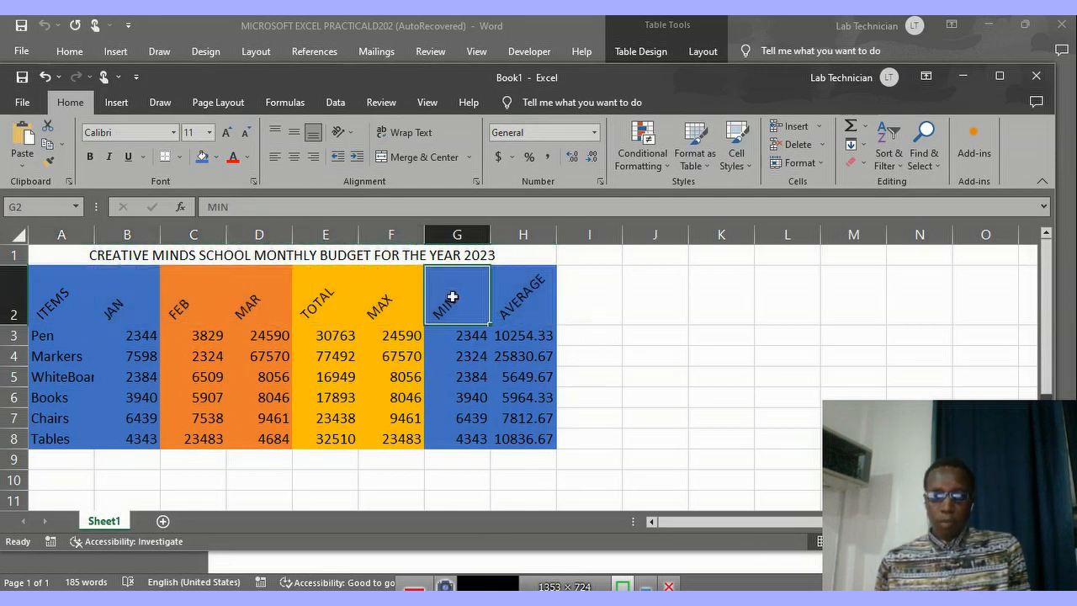
left_click_drag(452, 294, 458, 436)
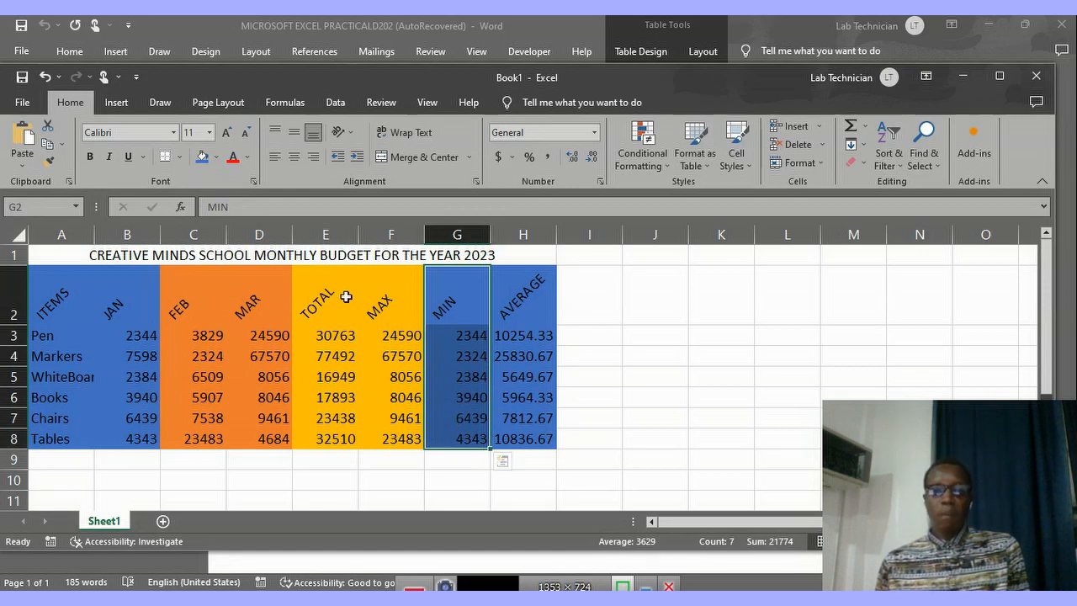
left_click(118, 105)
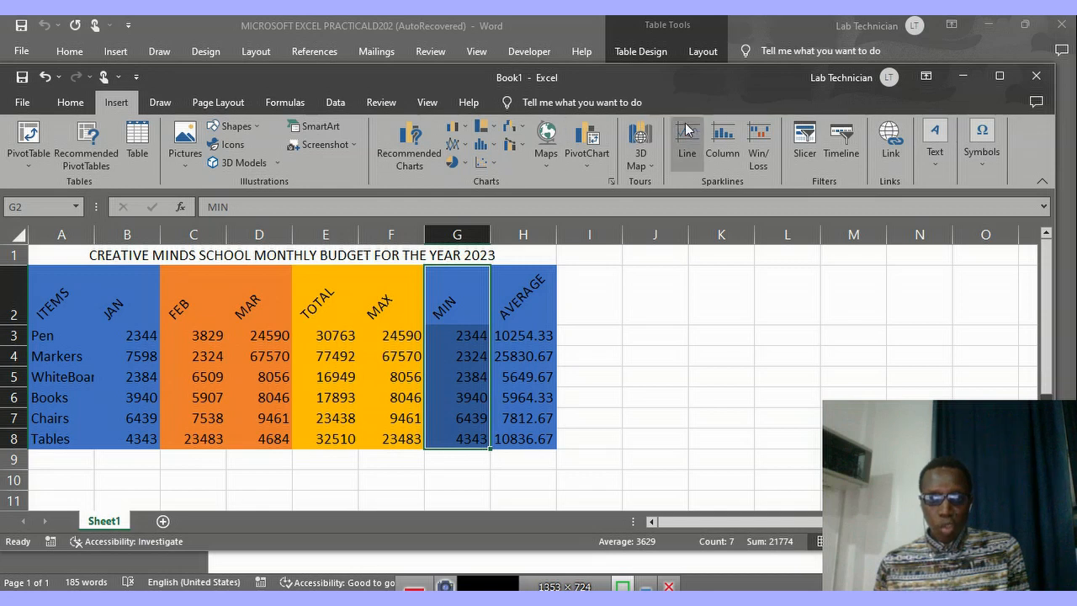
left_click(464, 133)
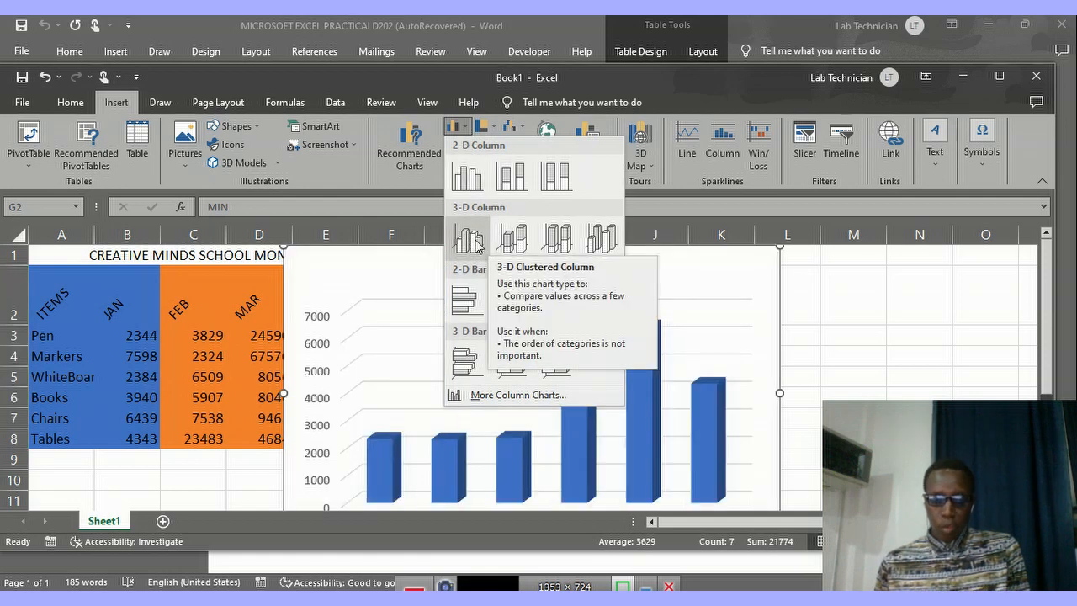
left_click(475, 242)
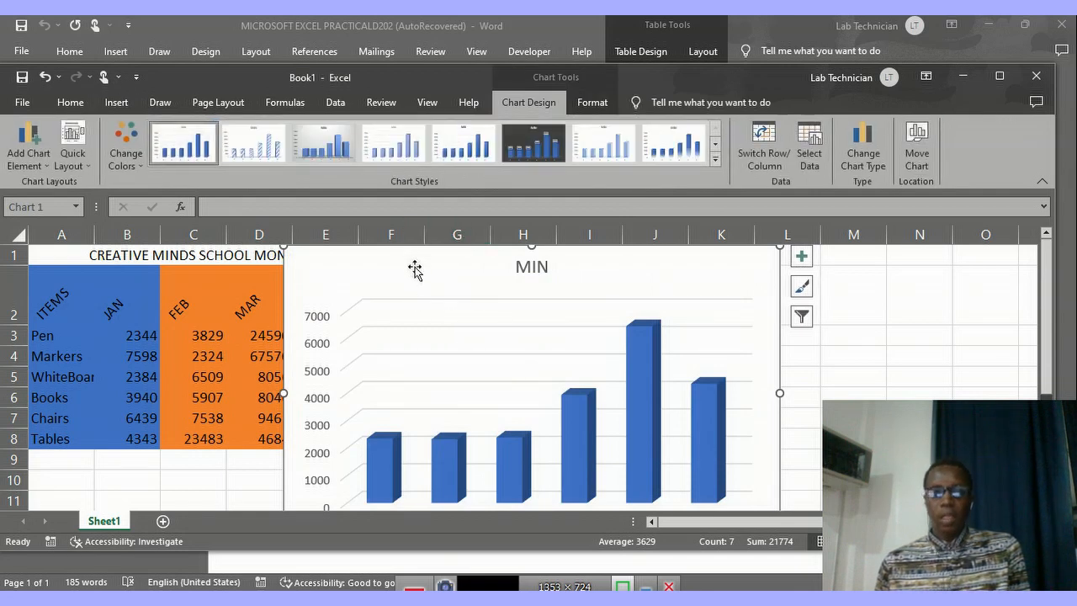
Move the MIN chart directly below the budget table, starting at column A in row 9, and look over the whole chart.
left_click_drag(414, 269, 151, 478)
scroll(462, 337, "down", 3)
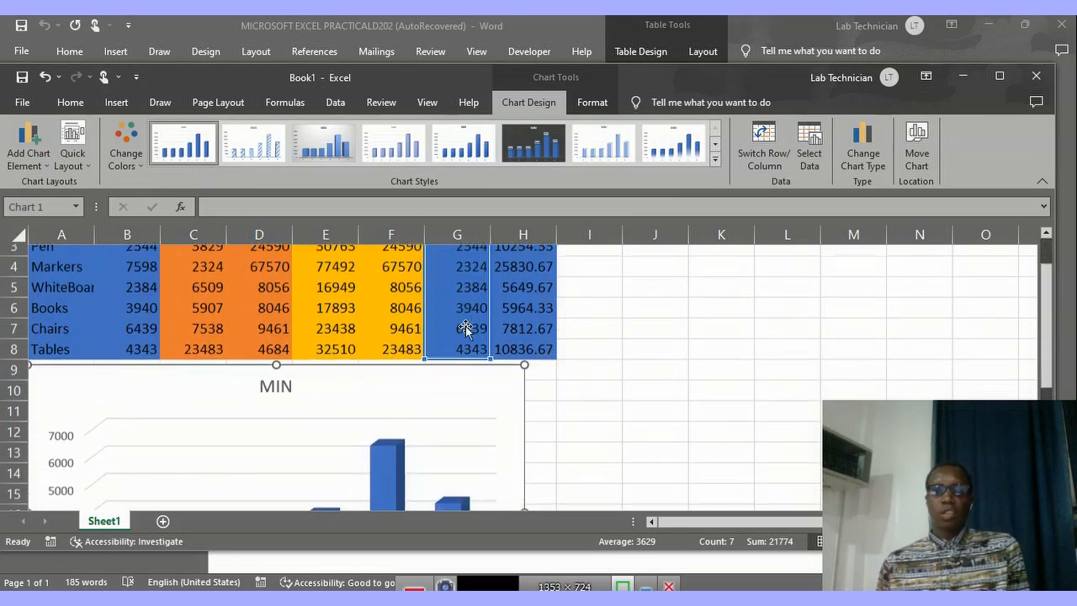
scroll(462, 333, "up", 2)
scroll(463, 333, "down", 3)
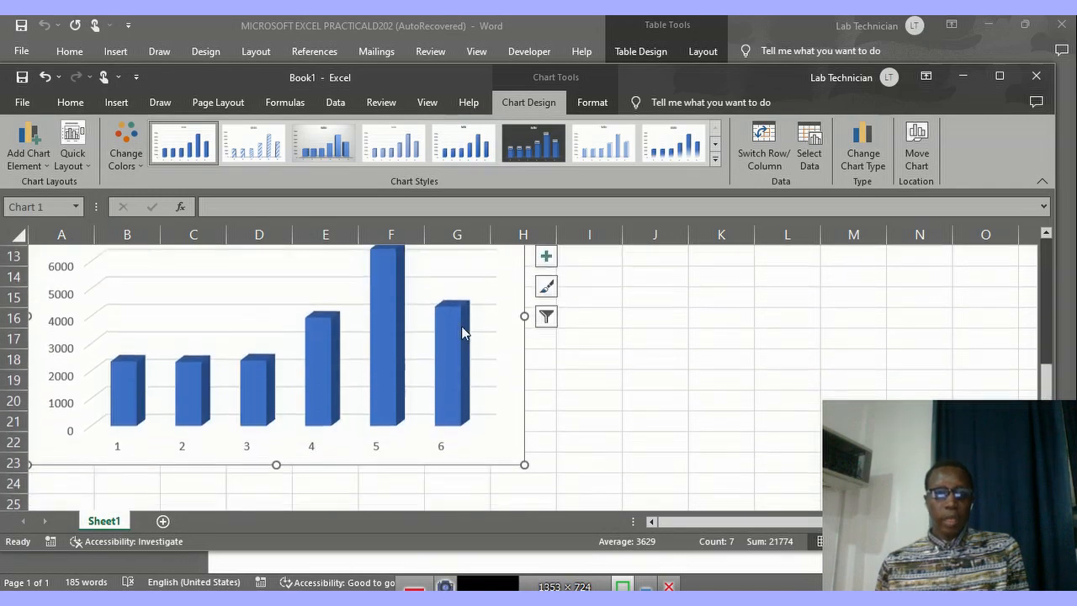
scroll(460, 333, "up", 3)
scroll(460, 333, "down", 1)
scroll(460, 332, "down", 2)
scroll(460, 333, "up", 4)
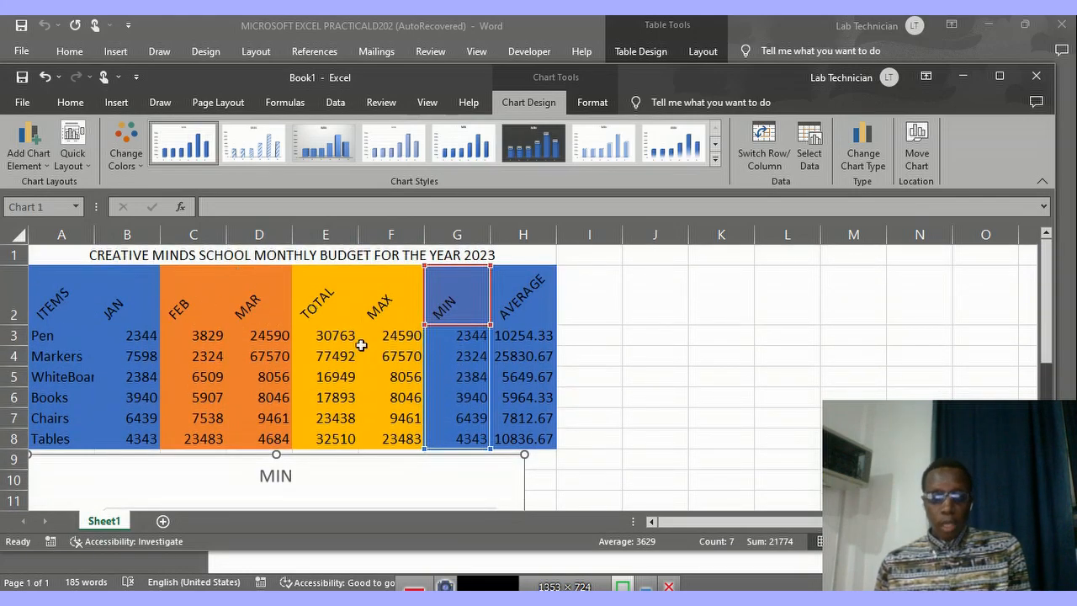
scroll(497, 471, "down", 2)
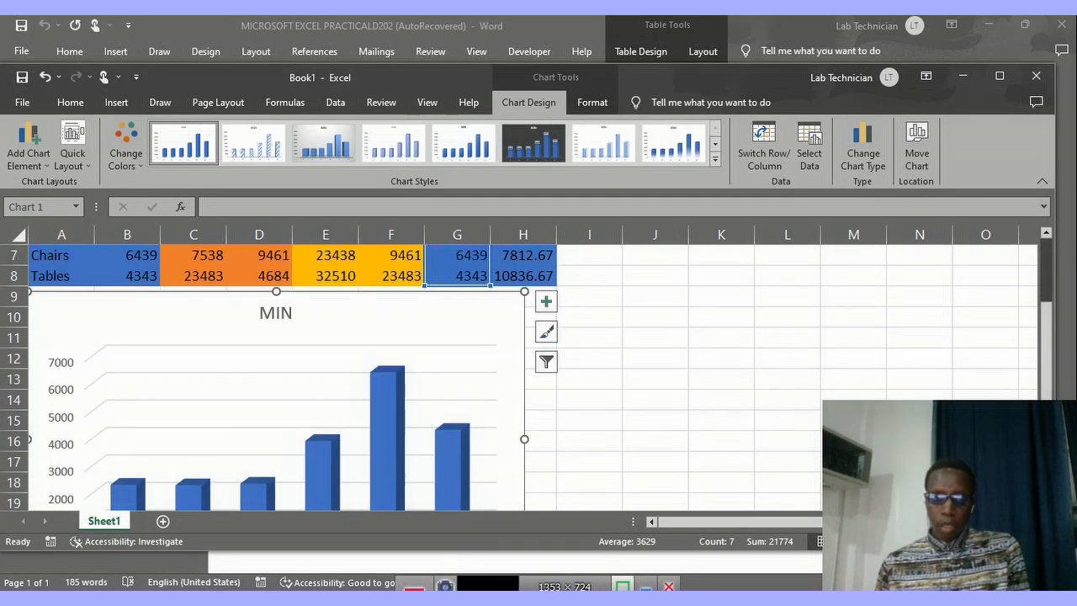
Check the title question in the Word document, and format the merged title in Excel with font size 18 and standard yellow fill.
left_click(504, 599)
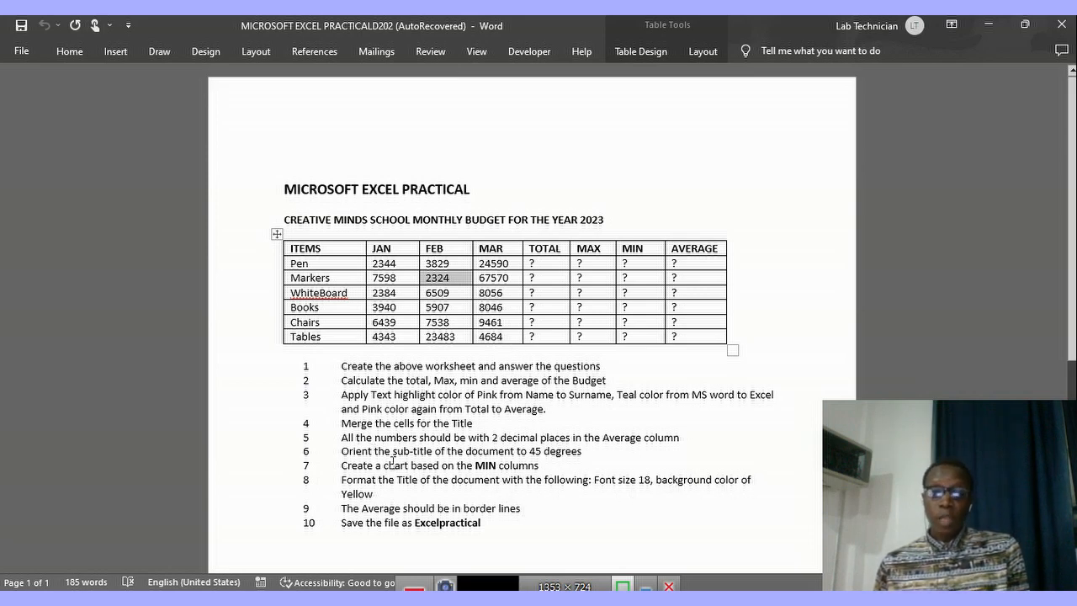
mouse_move(502, 602)
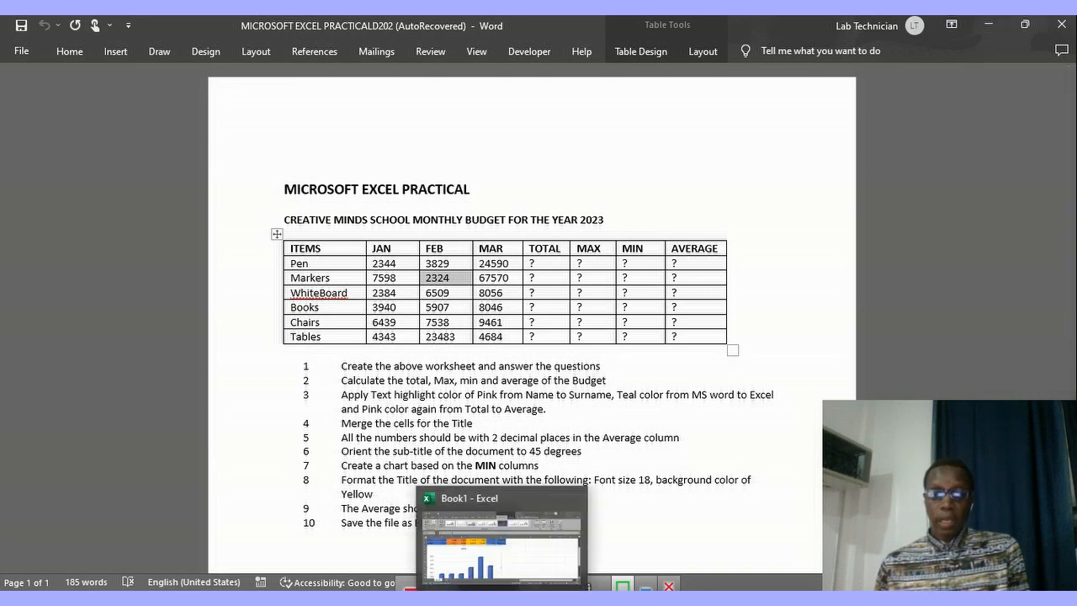
left_click(497, 572)
scroll(289, 322, "up", 2)
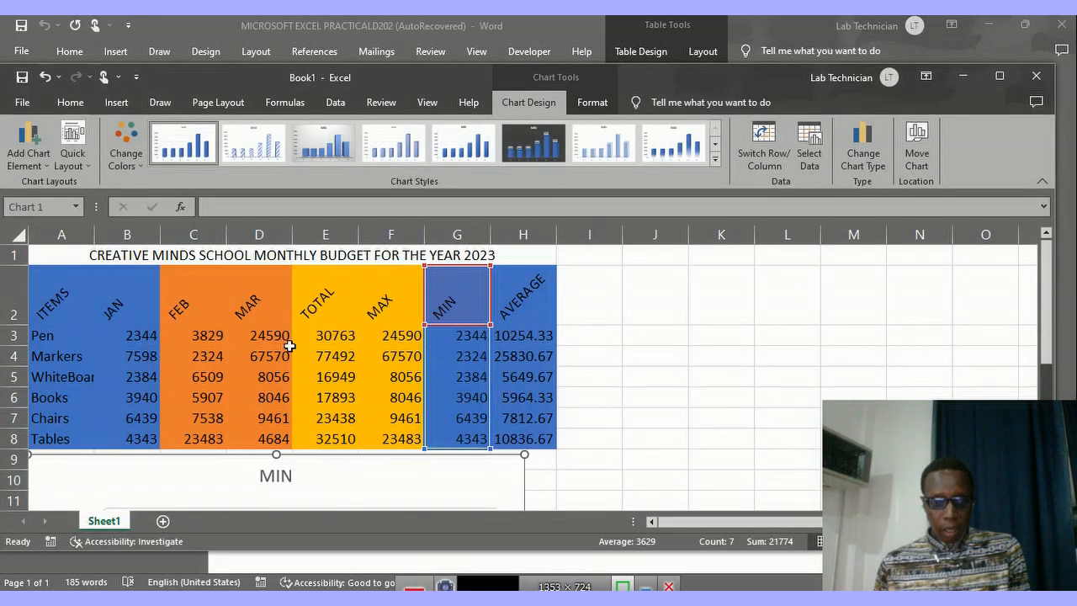
left_click(246, 254)
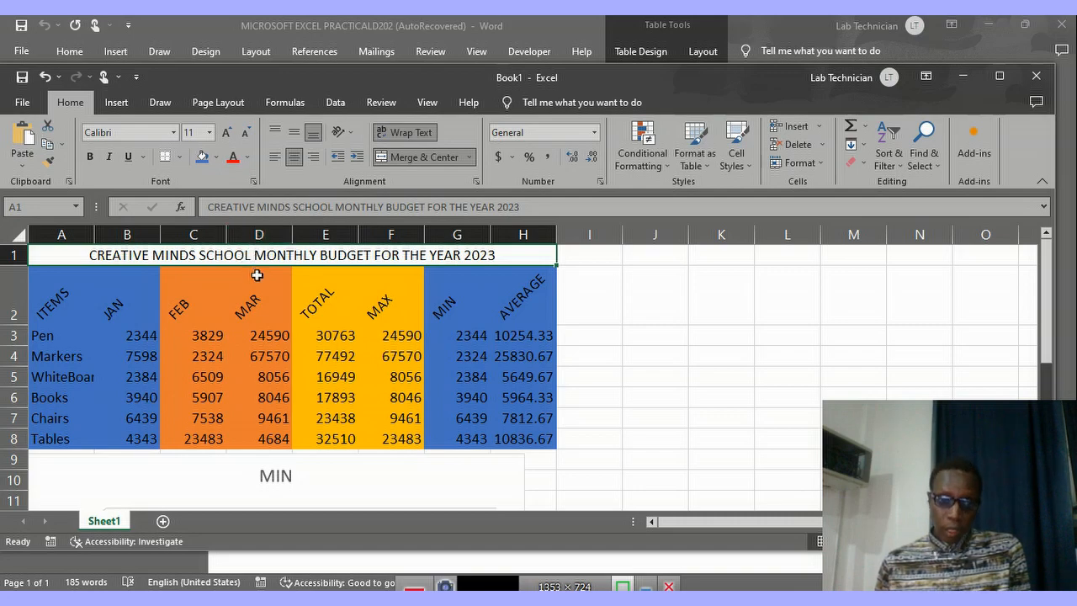
left_click(252, 184)
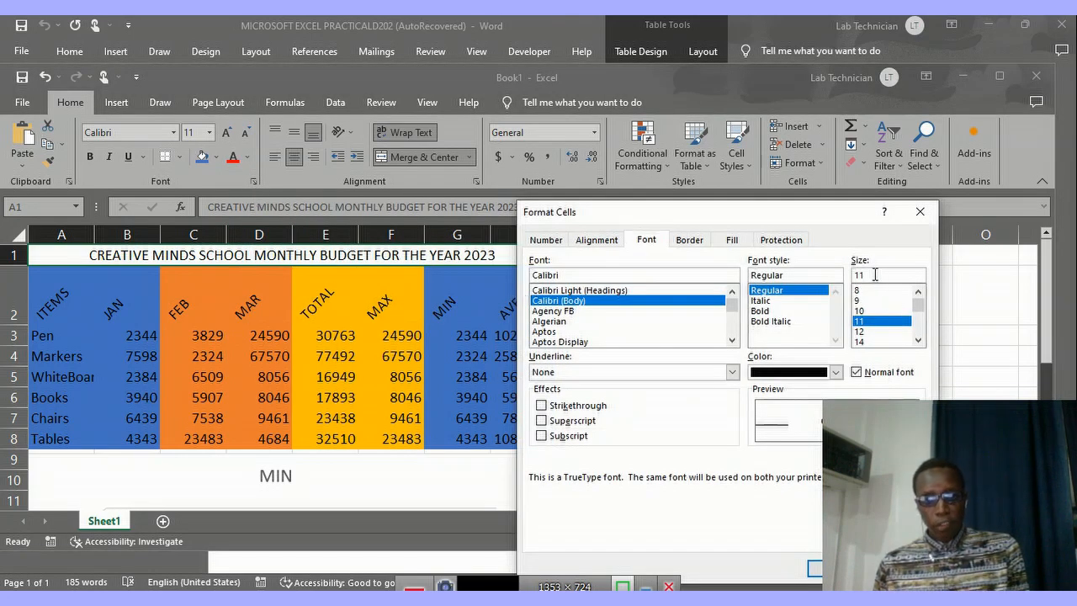
key("BackSpace")
key("BackSpace")
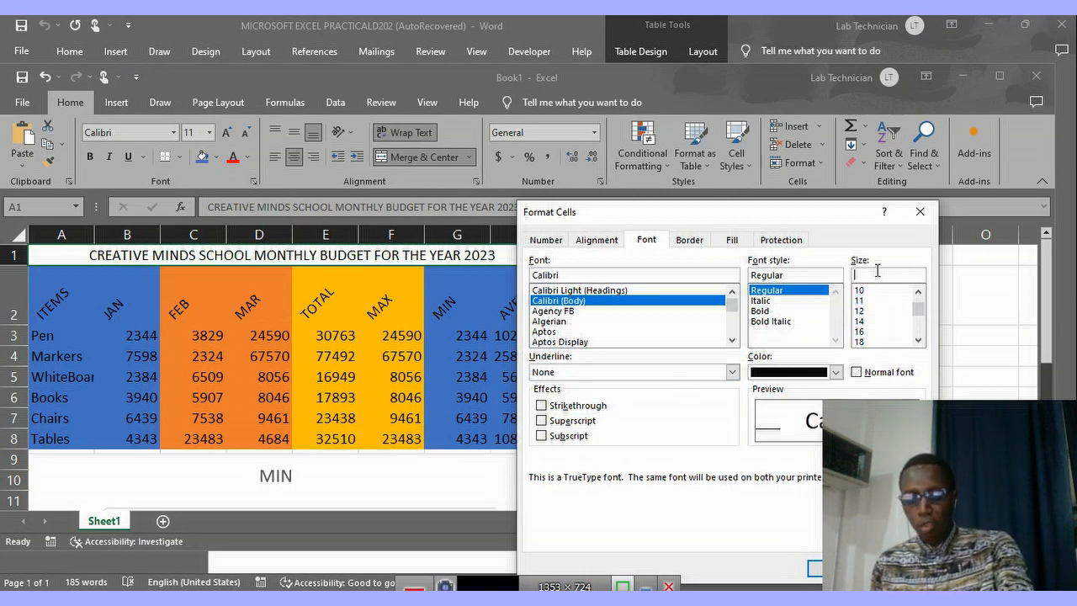
type("1")
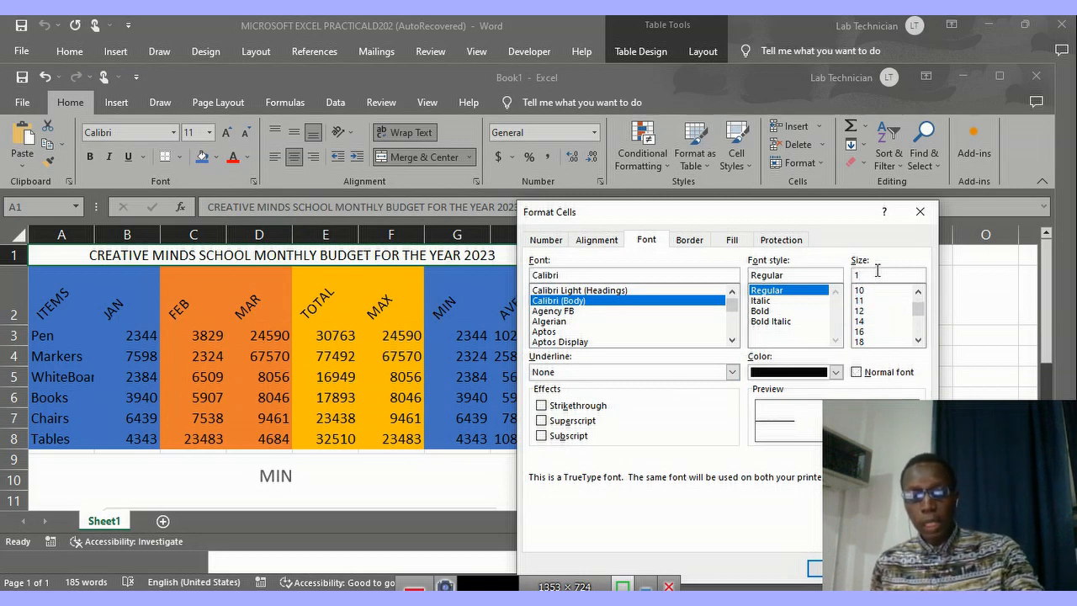
type("8")
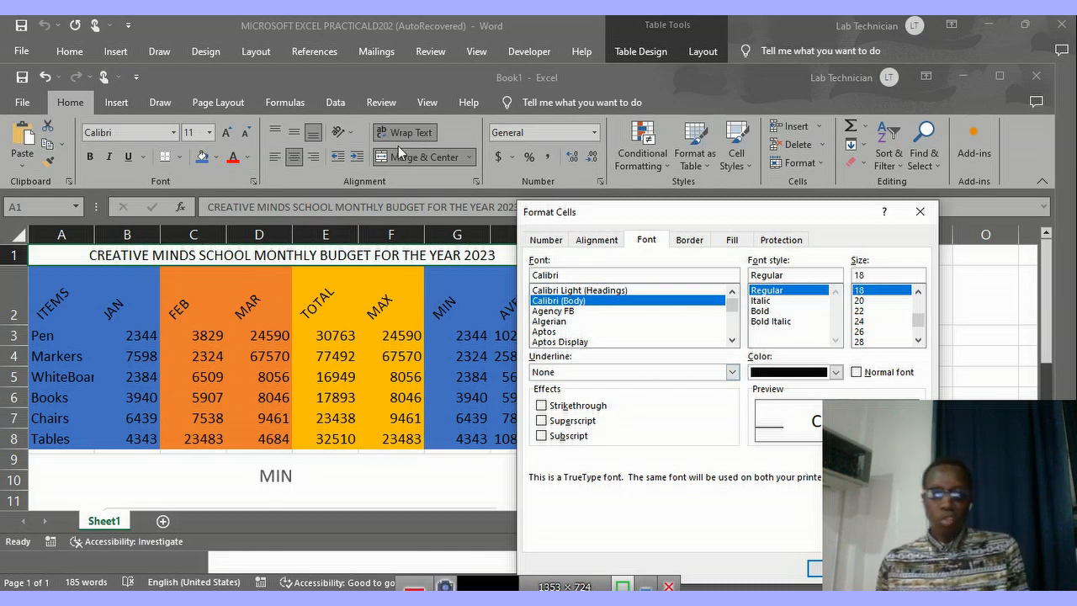
left_click(816, 569)
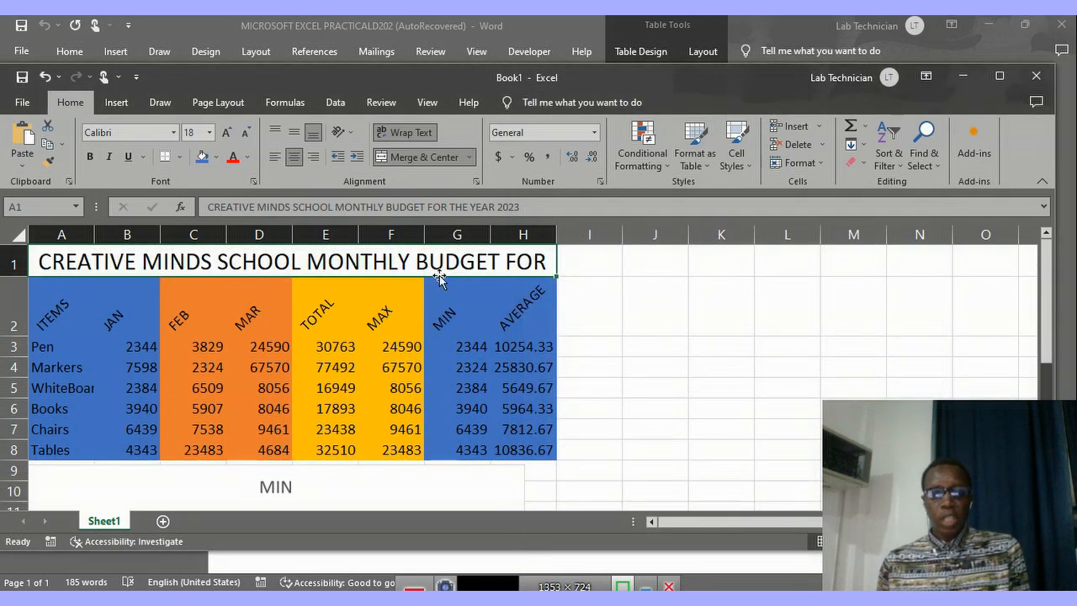
left_click(215, 157)
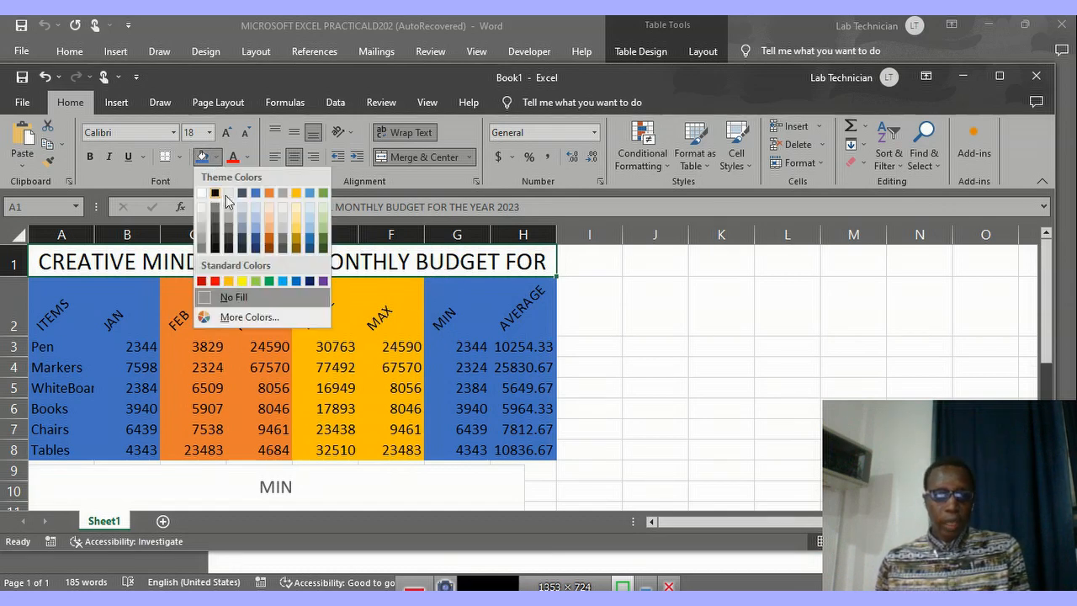
left_click(242, 281)
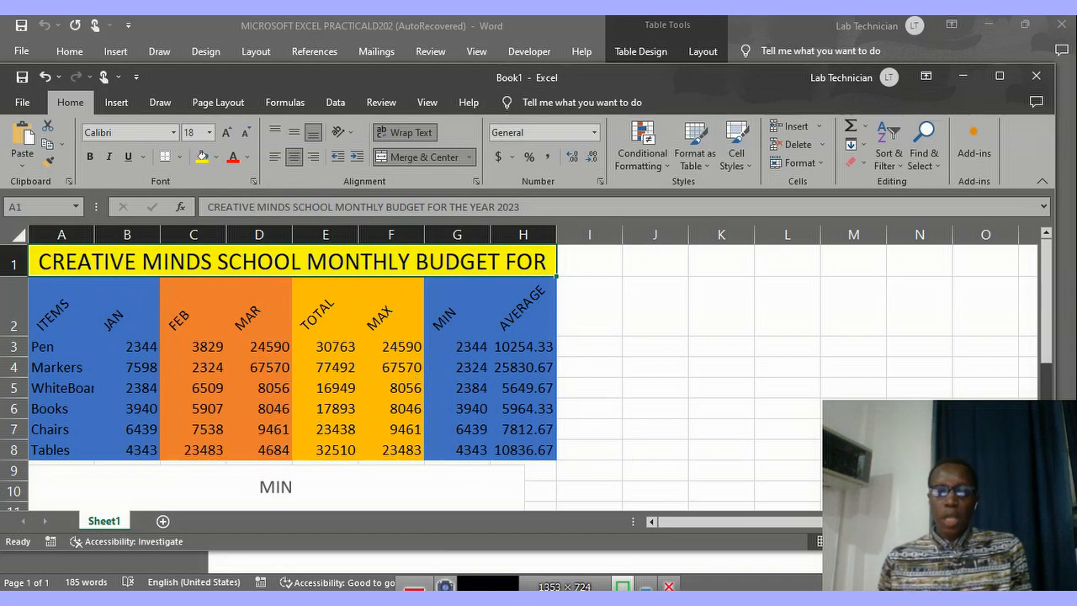
Check the border question in the Word document, and apply Outside Borders to the AVERAGE column, H2:H8, in Excel.
left_click(483, 599)
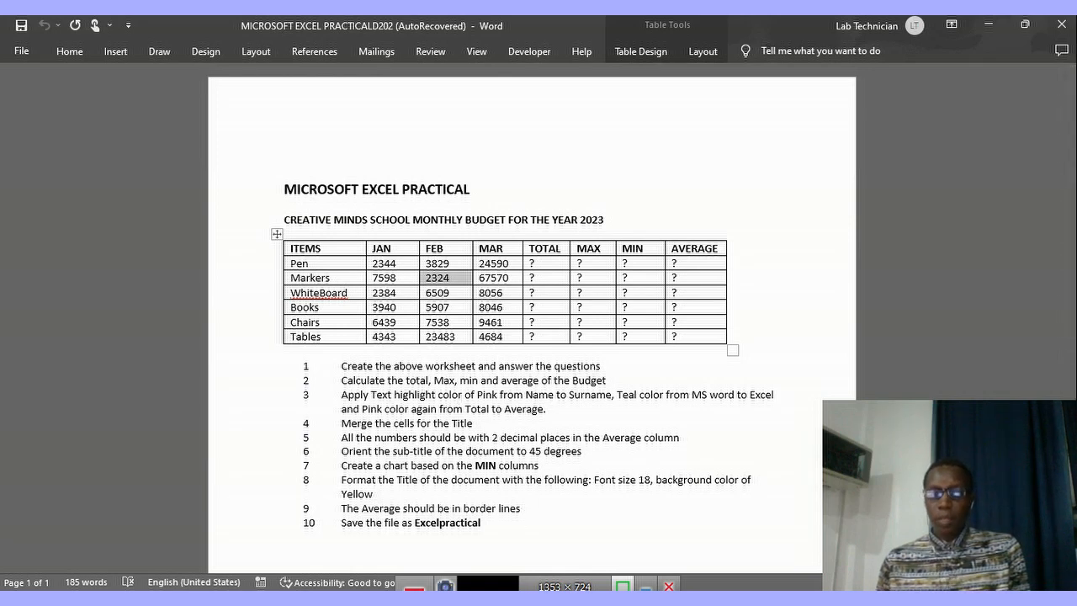
left_click(503, 599)
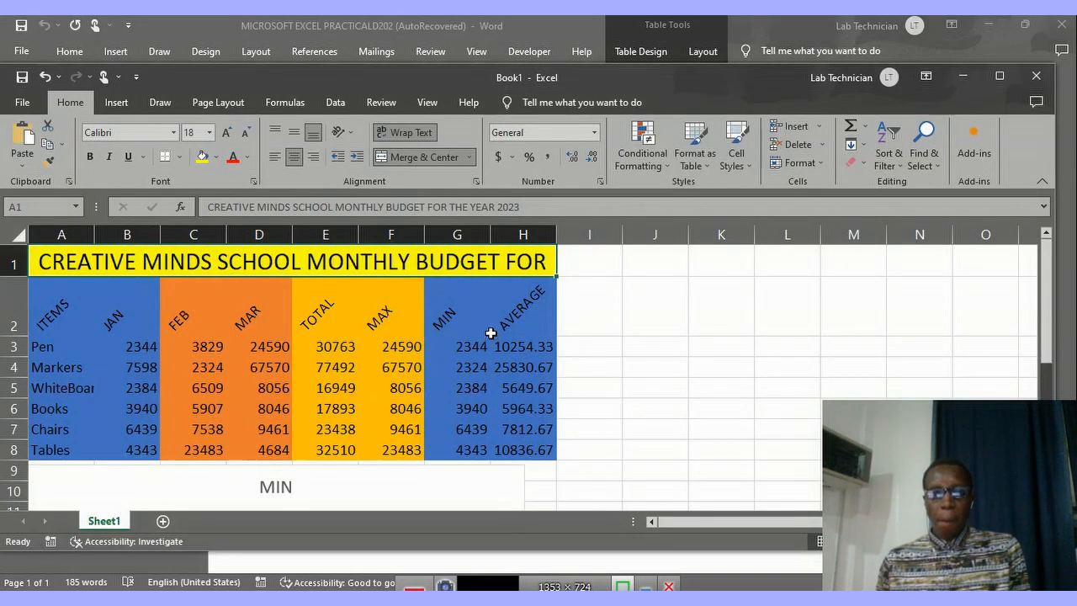
left_click(515, 297)
left_click_drag(519, 297, 543, 447)
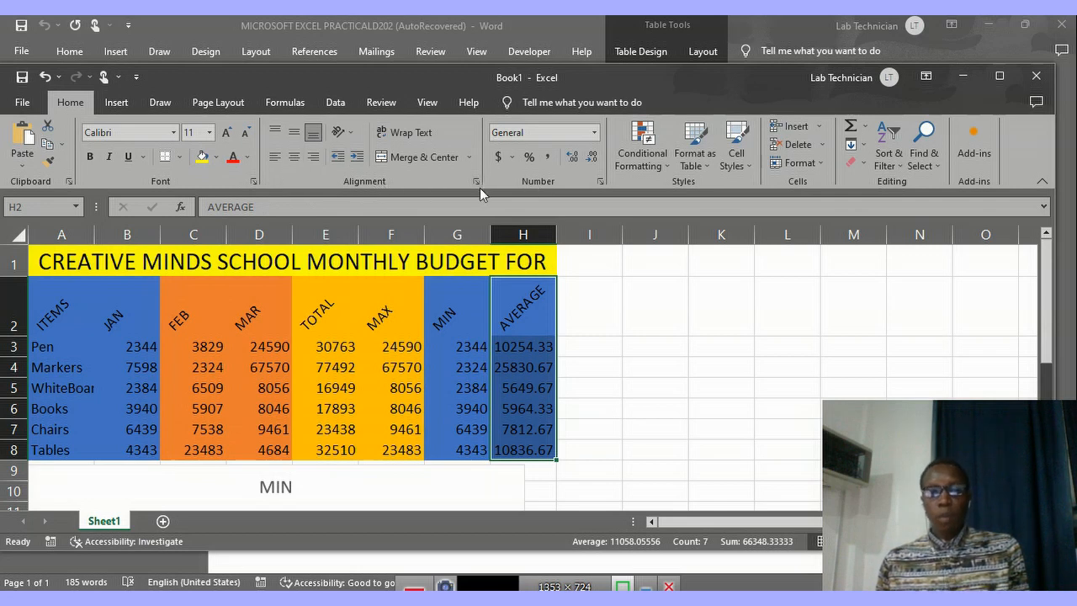
left_click(177, 164)
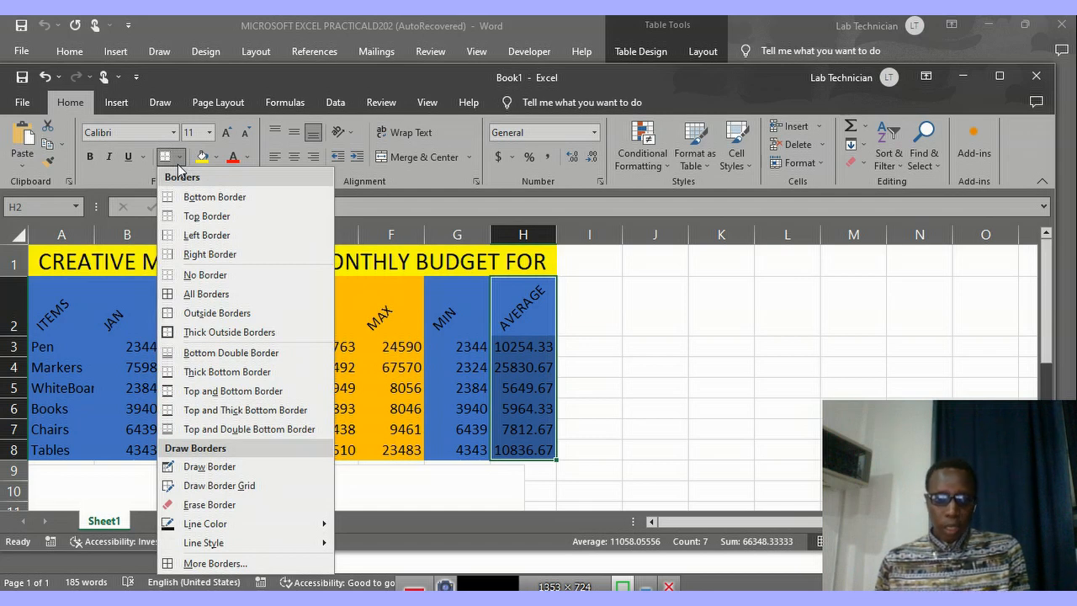
left_click(222, 319)
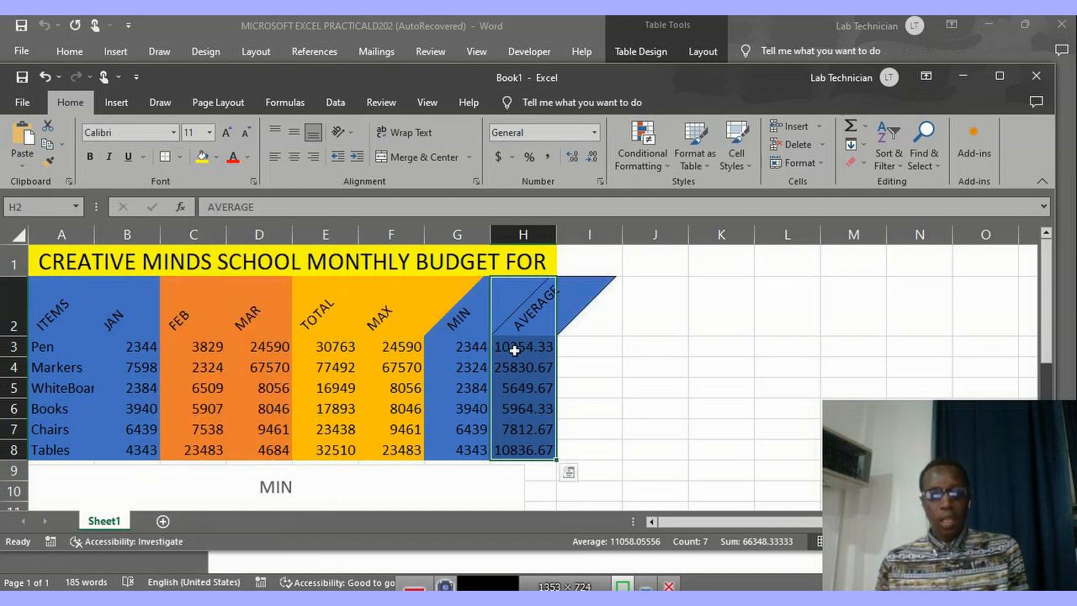
left_click(551, 353)
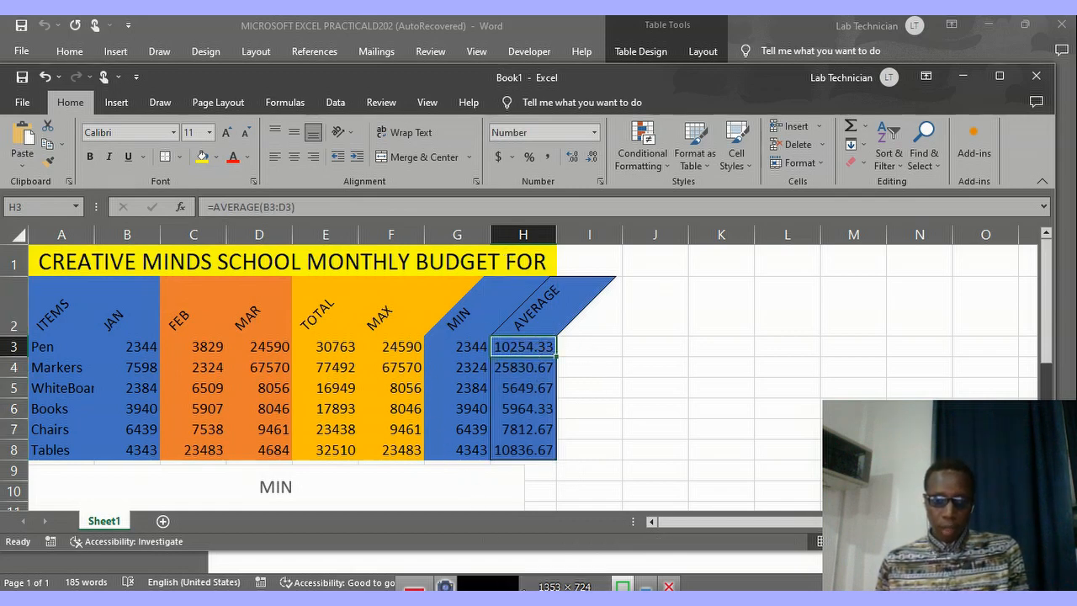
Check the save question in the Word document, and start saving the Excel workbook by browsing for a location on this computer.
mouse_move(502, 595)
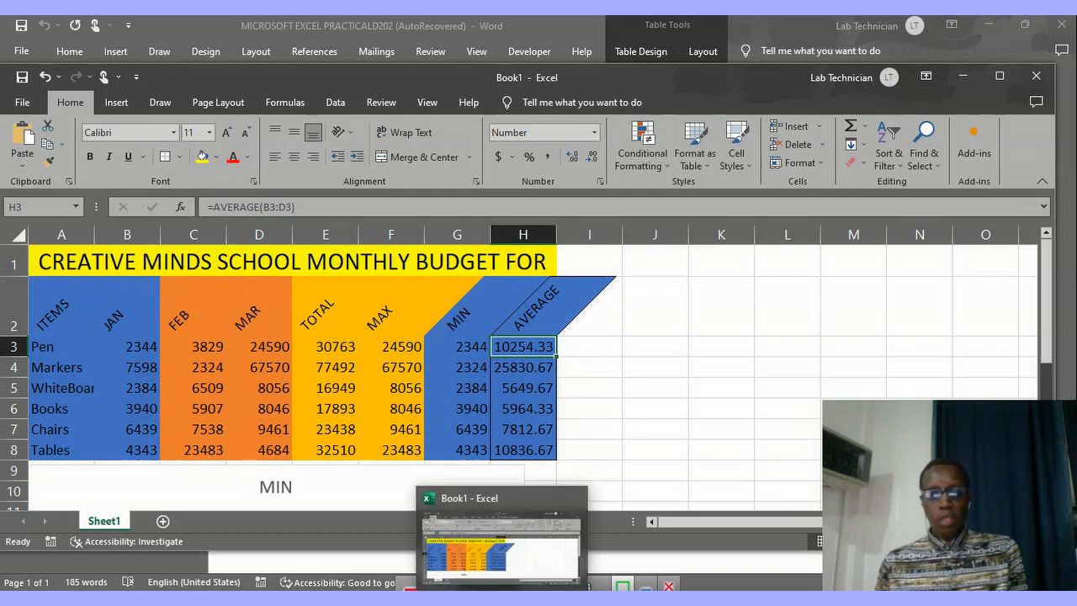
left_click(412, 498)
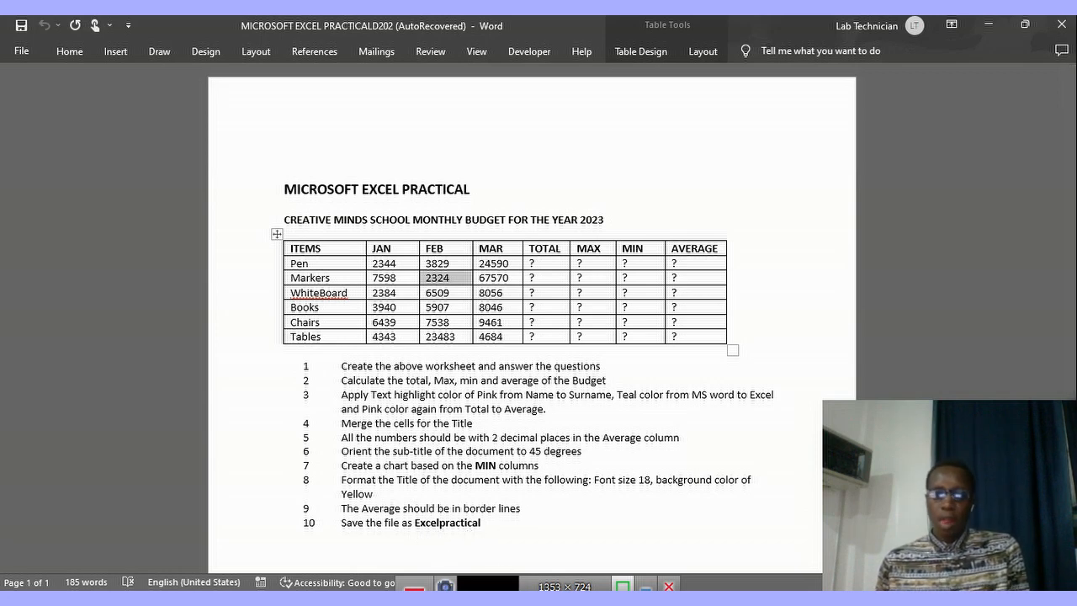
key("alt+Tab")
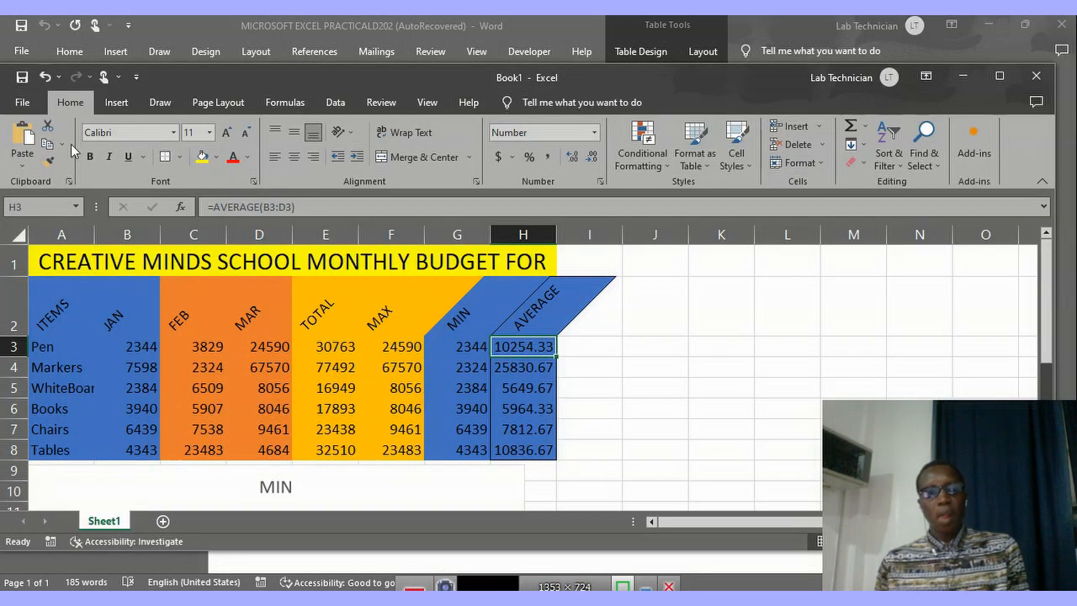
left_click(34, 106)
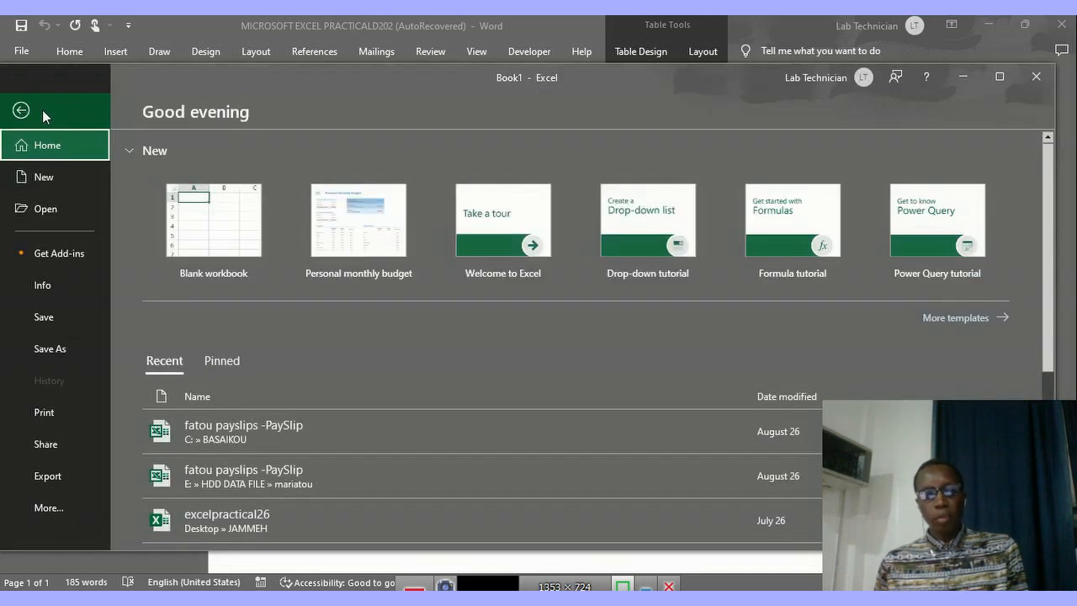
left_click(50, 323)
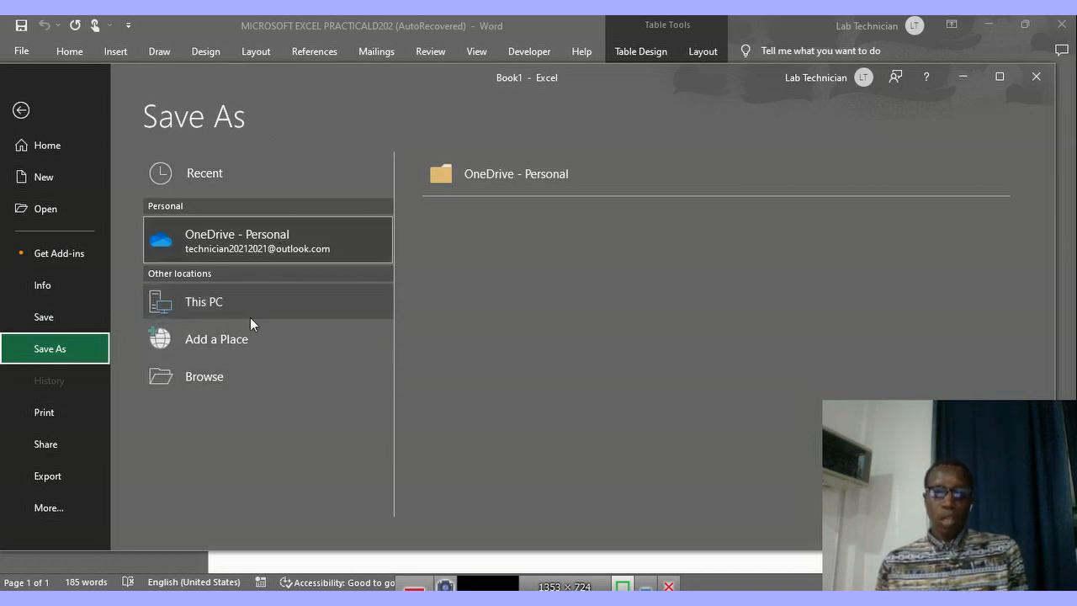
left_click(230, 371)
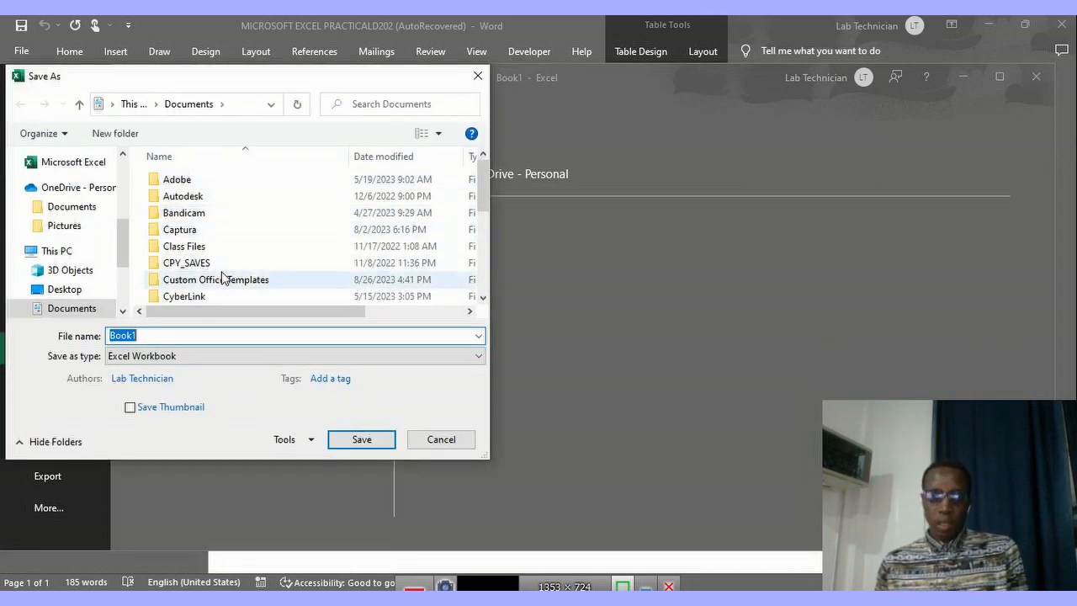
Create a new folder named "file" on the Desktop and open it as the save location.
scroll(70, 227, "up", 1)
scroll(71, 218, "up", 4)
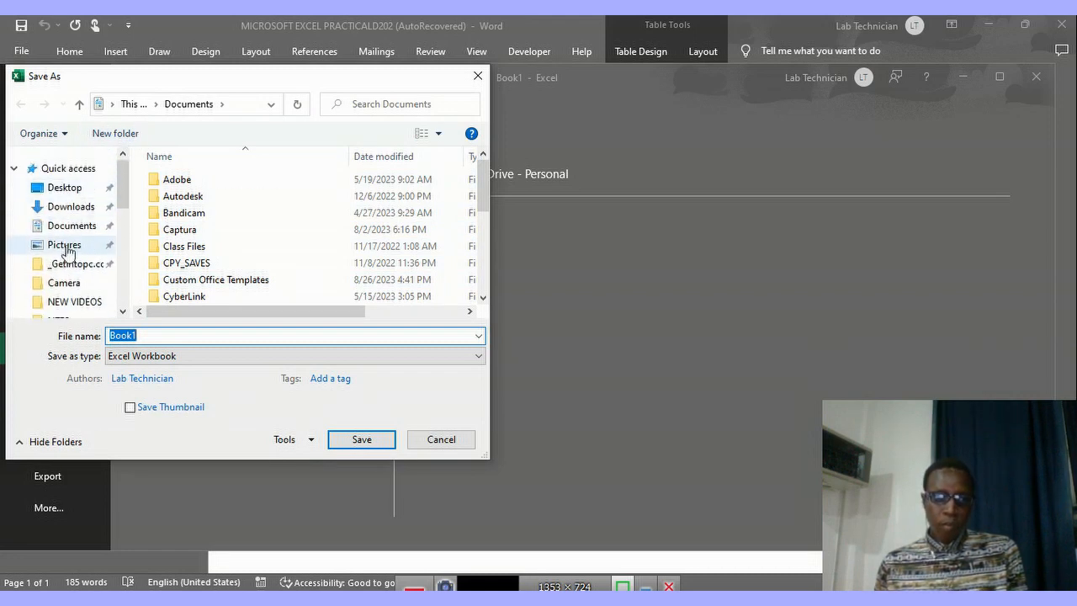
left_click(69, 186)
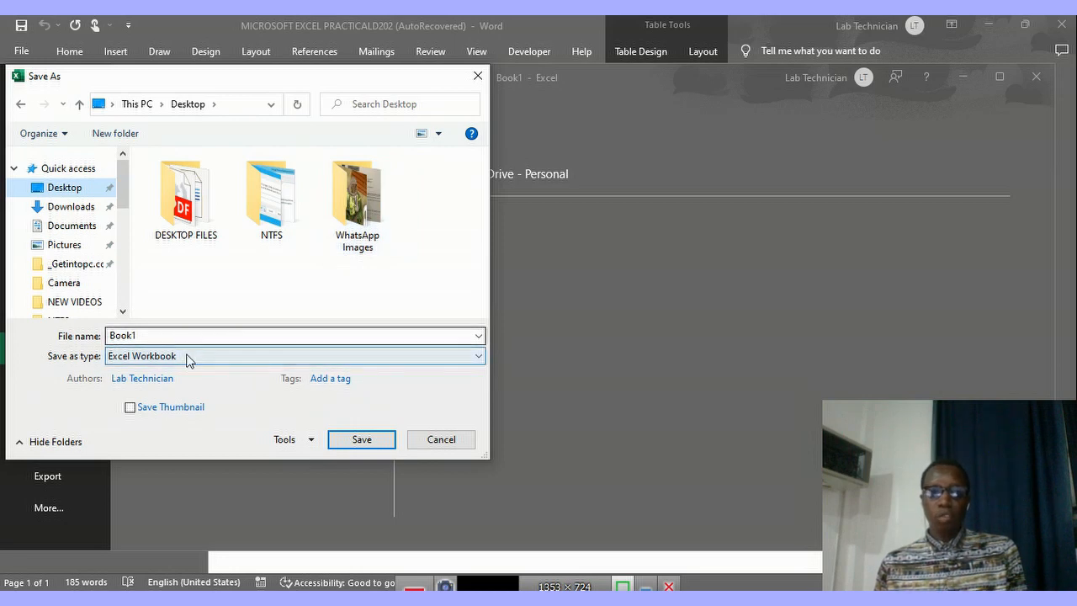
left_click(117, 135)
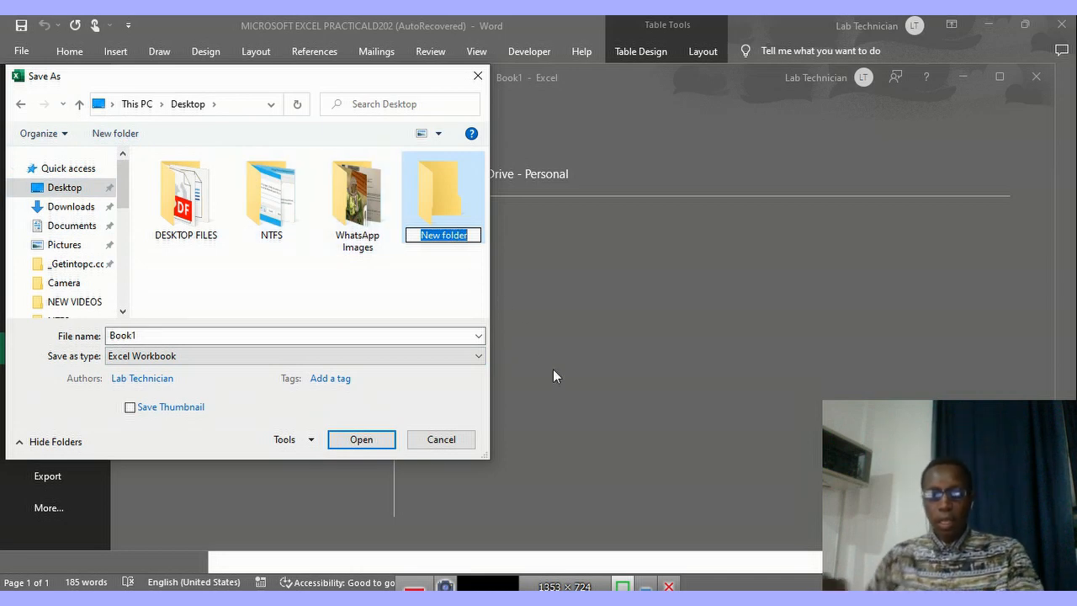
type("file")
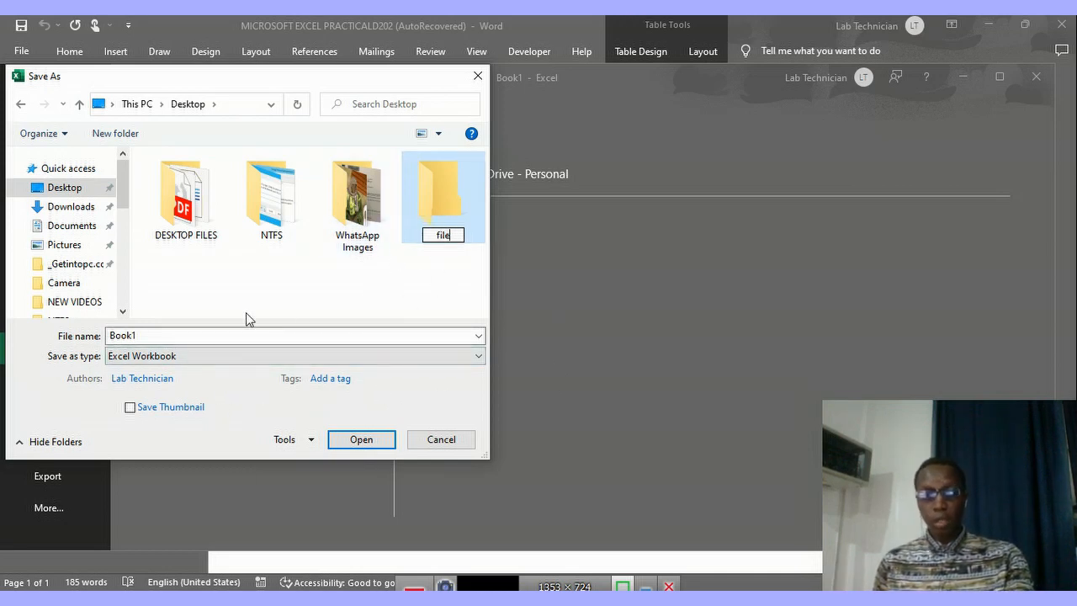
left_click(359, 444)
left_click(359, 443)
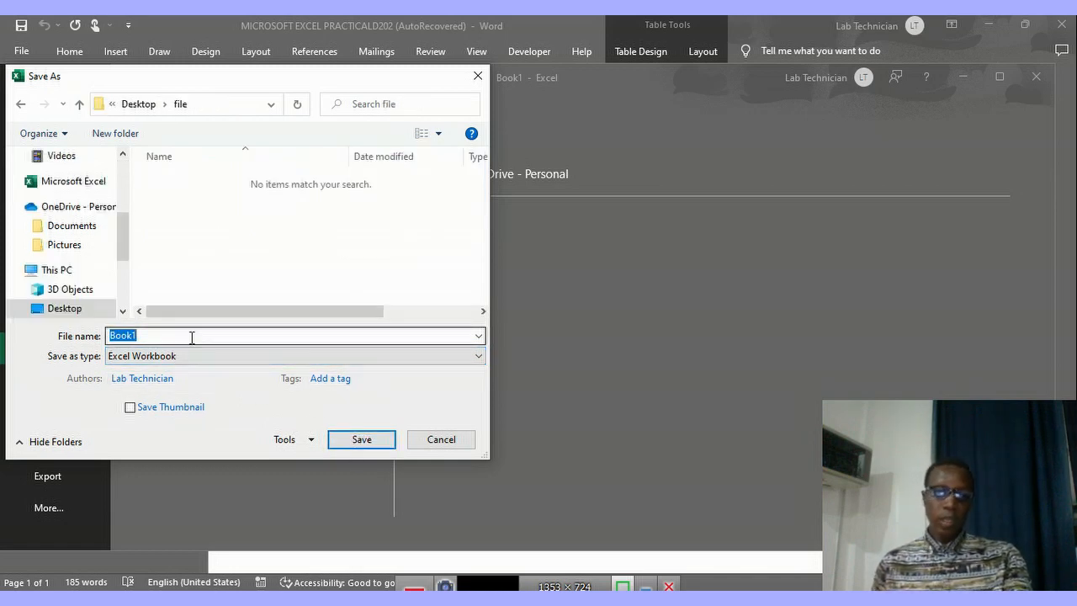
Name the workbook excelpractical and save it as an Excel Workbook in the "file" folder.
key("BackSpace")
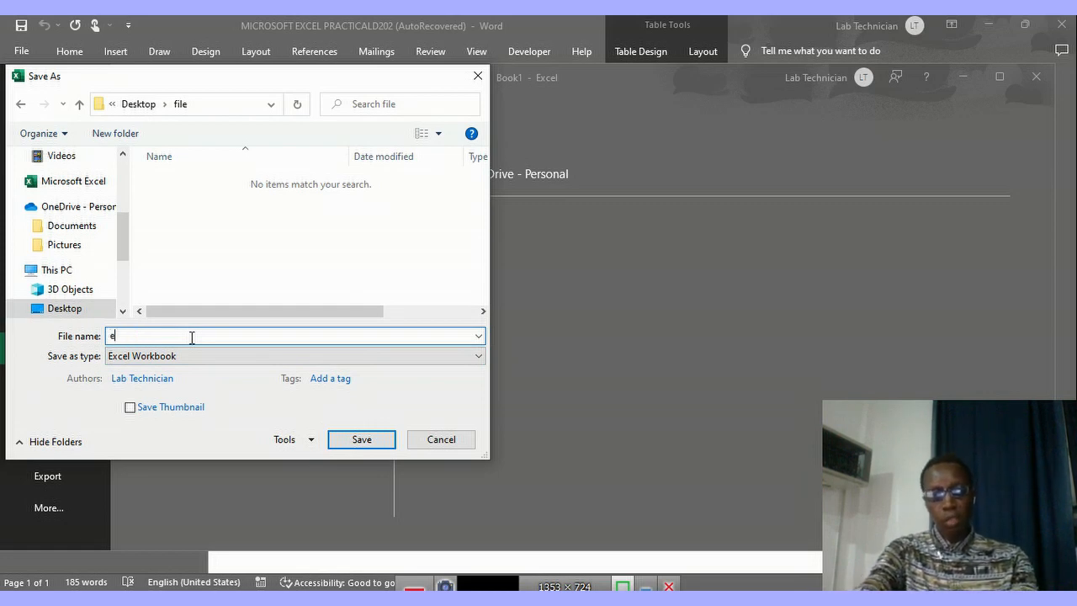
type("excelpractical")
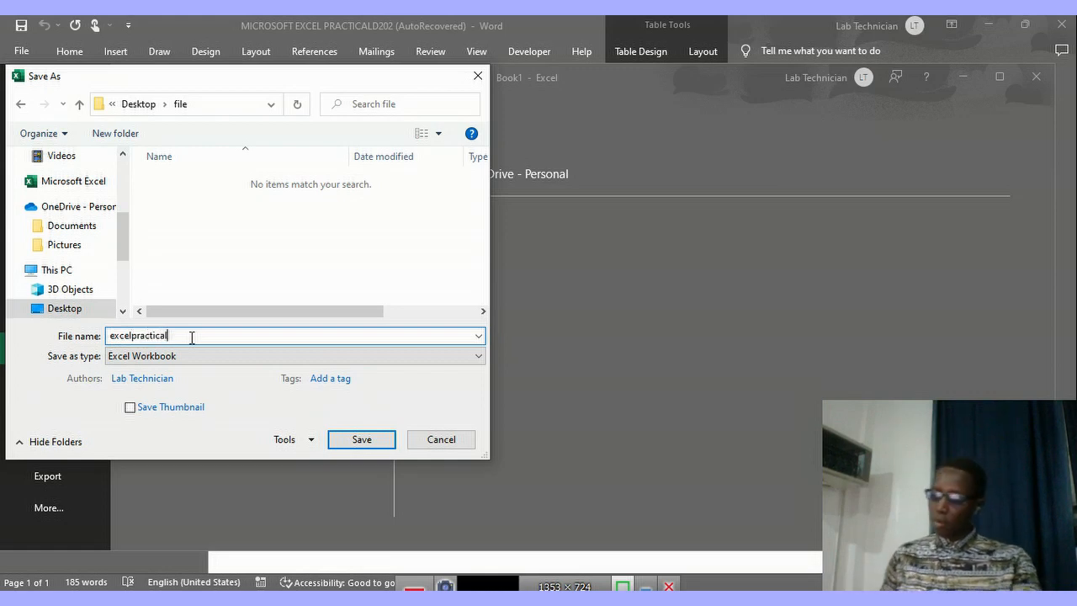
left_click(366, 440)
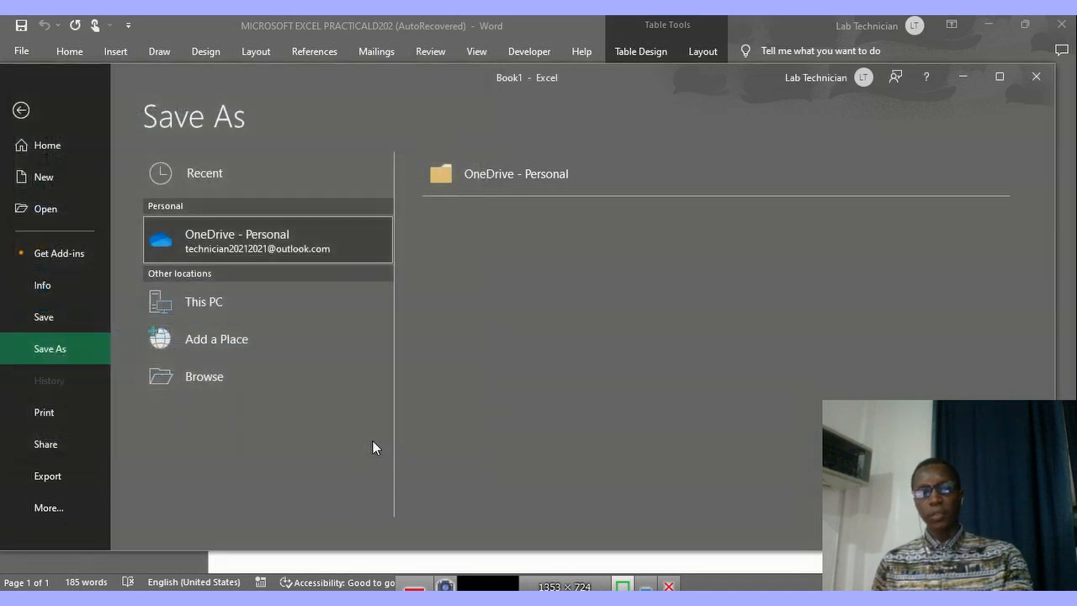